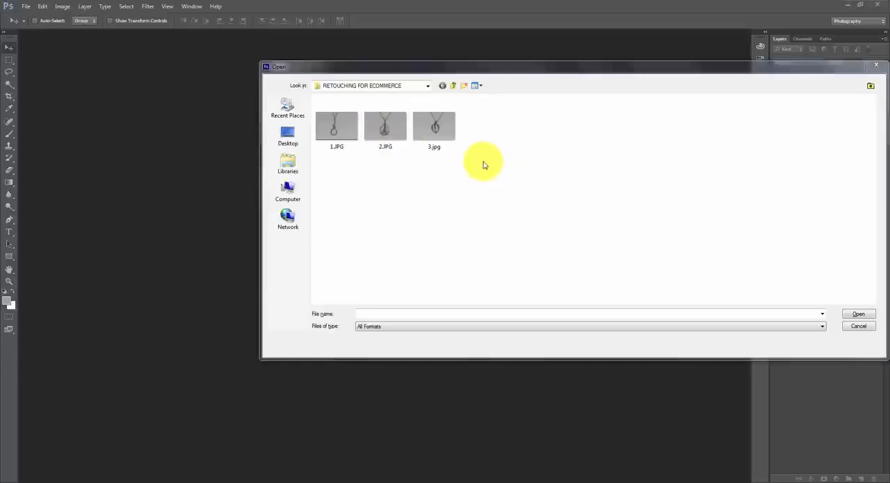
- Open the pendant photo 1.JPG from the RETOUCHING FOR ECOMMERCE folder
{"action": "left_click", "coordinate": [347, 134]}
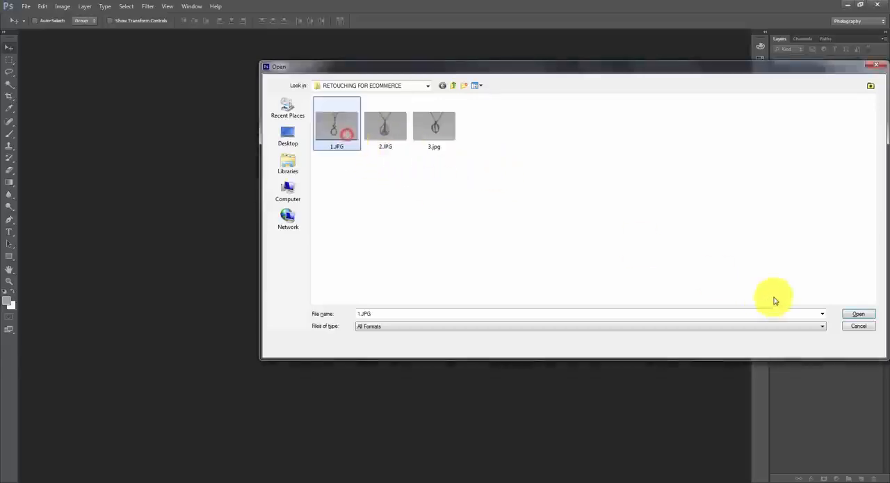
{"action": "left_click", "coordinate": [867, 317]}
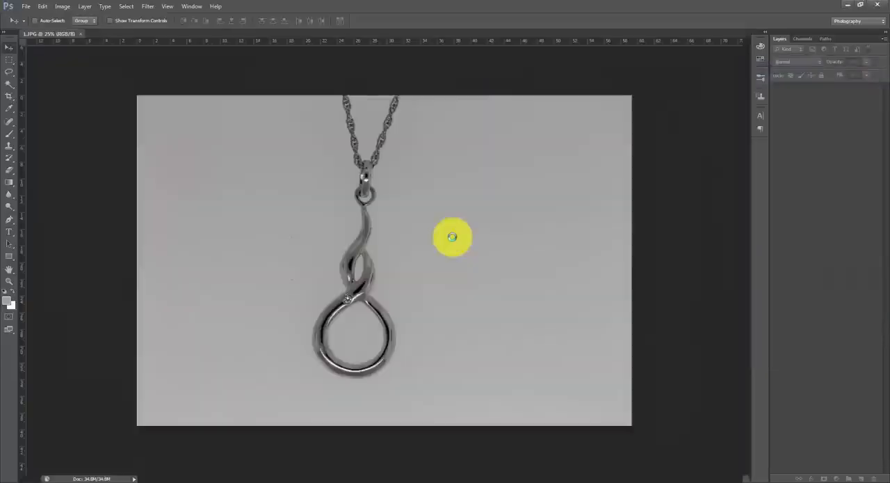
{"action": "left_click", "coordinate": [9, 281]}
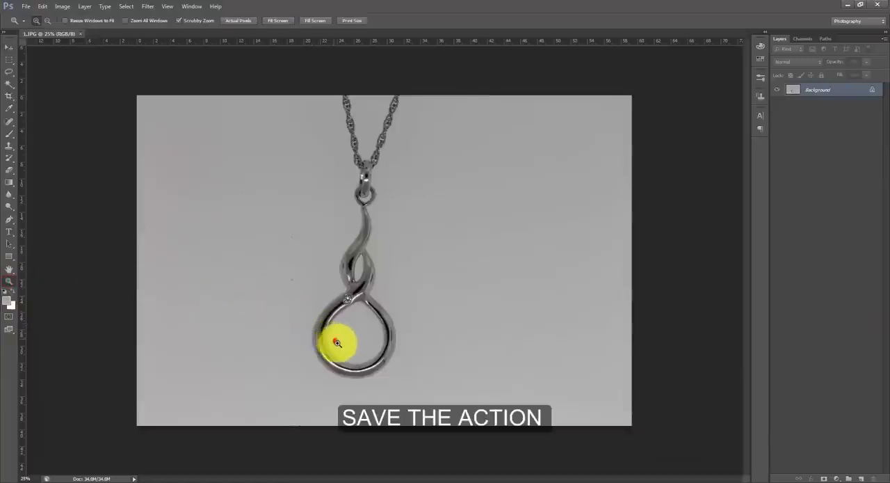
{"action": "left_click_drag", "start_coordinate": [340, 345], "coordinate": [342, 345]}
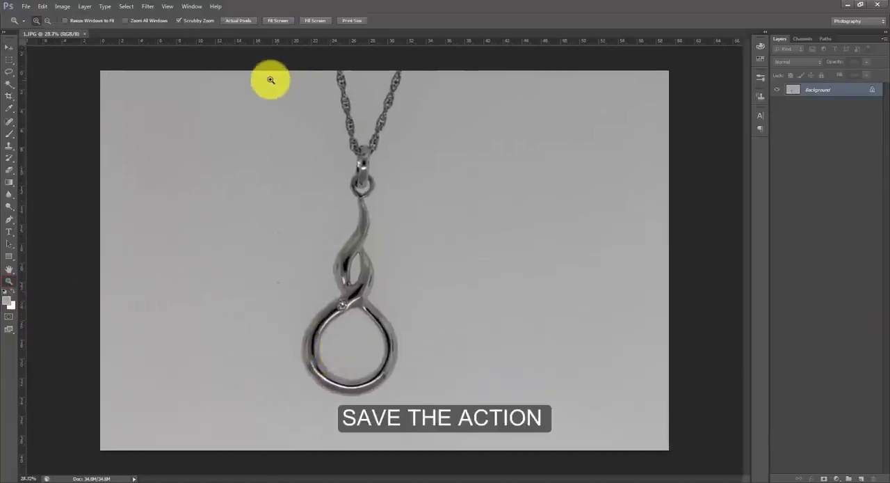
- Display the Actions list, start recording a new action named Action 1, and dock the list beside the layers
{"action": "left_click", "coordinate": [192, 6]}
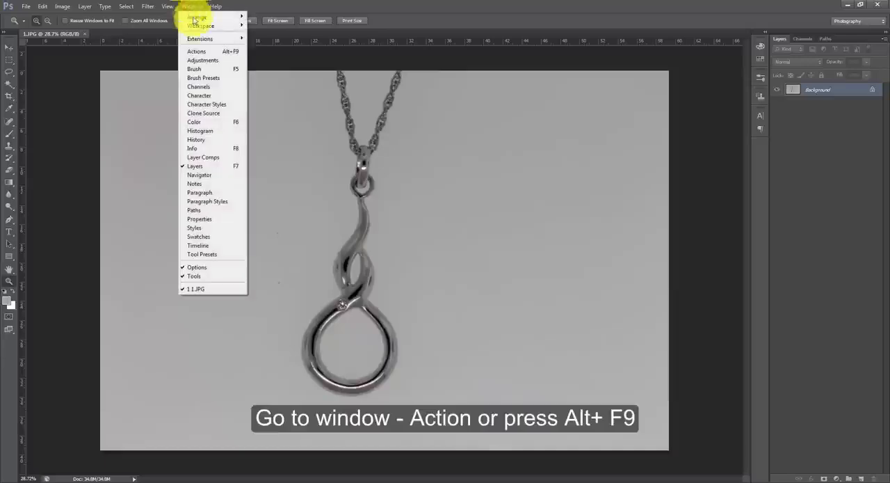
{"action": "left_click", "coordinate": [198, 51]}
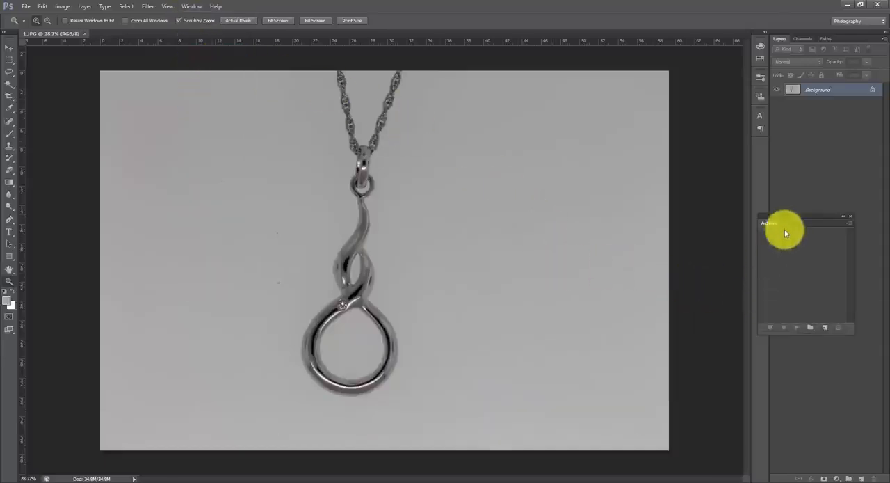
{"action": "left_click_drag", "start_coordinate": [786, 218], "coordinate": [624, 116]}
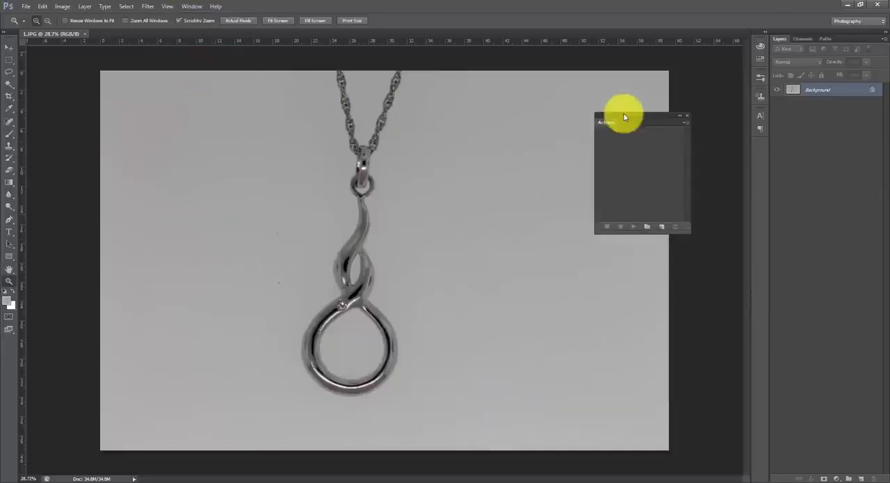
{"action": "left_click", "coordinate": [663, 228]}
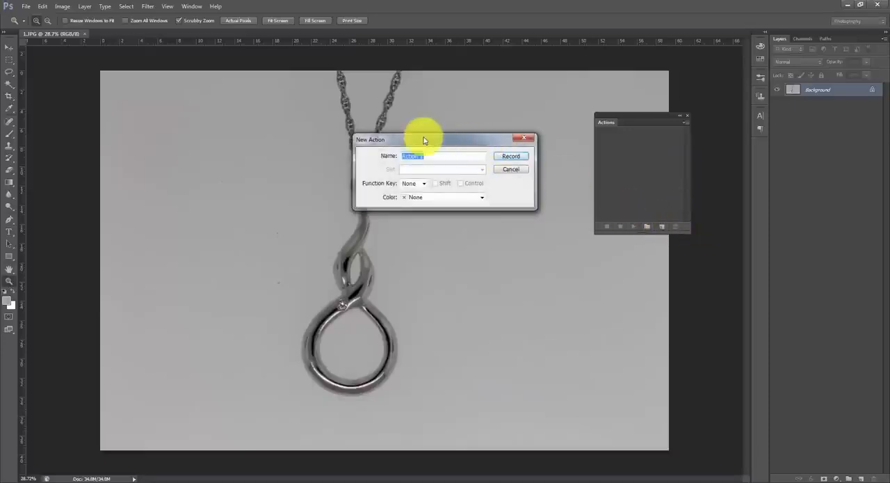
{"action": "left_click", "coordinate": [504, 161]}
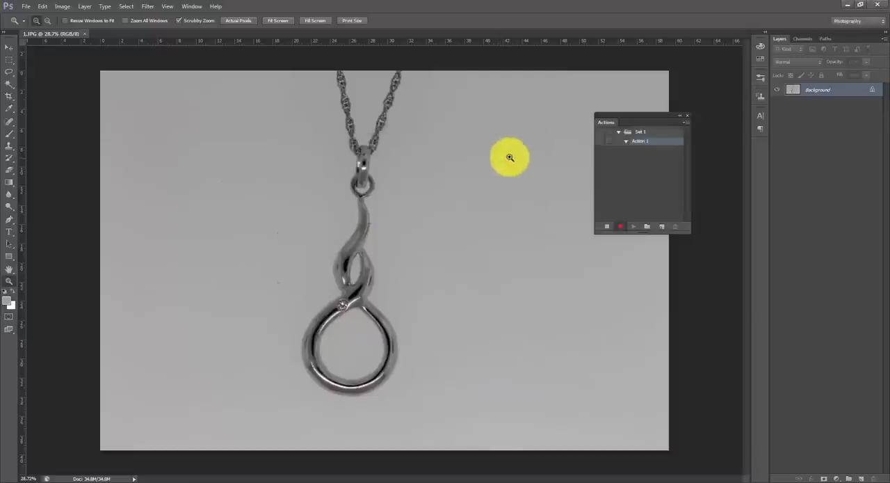
{"action": "left_click_drag", "start_coordinate": [616, 119], "coordinate": [765, 234]}
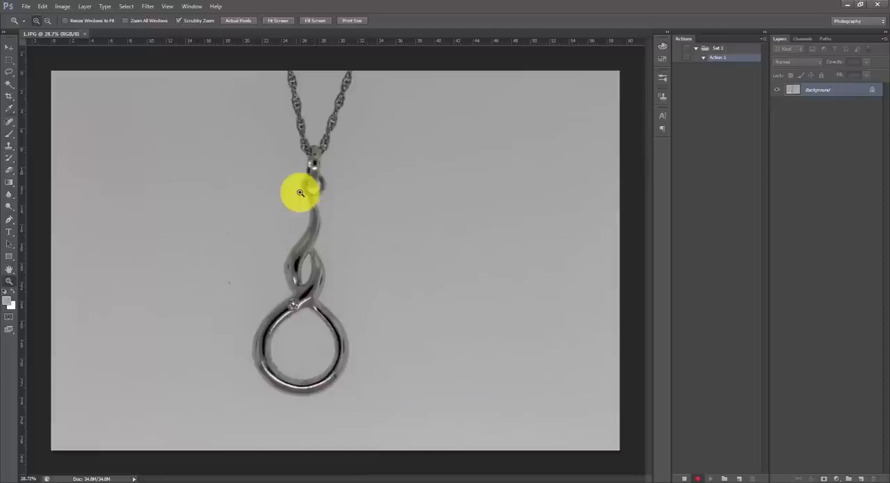
- Start a Curves adjustment and sample the grey background on both sides of the chain as the white point
{"action": "left_click", "coordinate": [10, 49]}
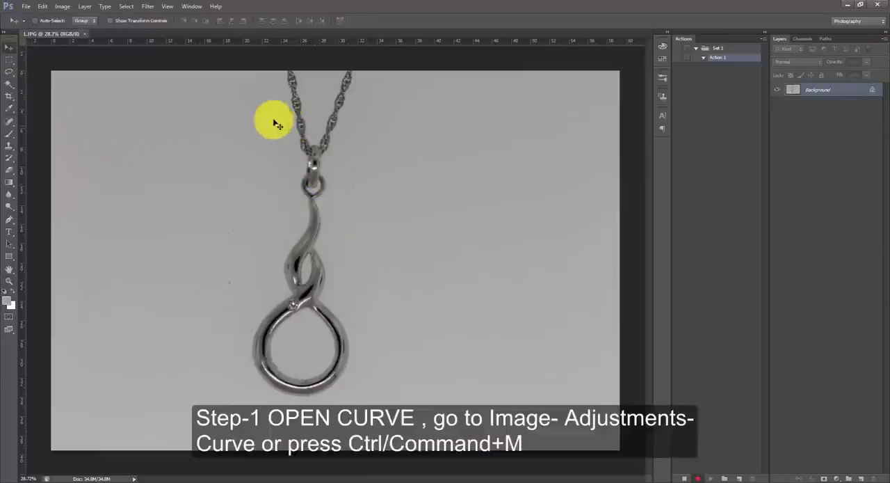
{"action": "left_click", "coordinate": [67, 7]}
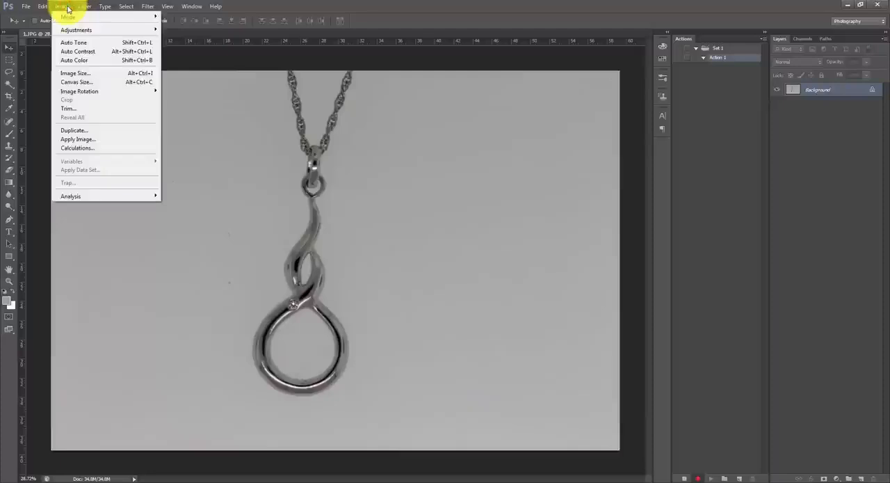
{"action": "mouse_move", "coordinate": [67, 29]}
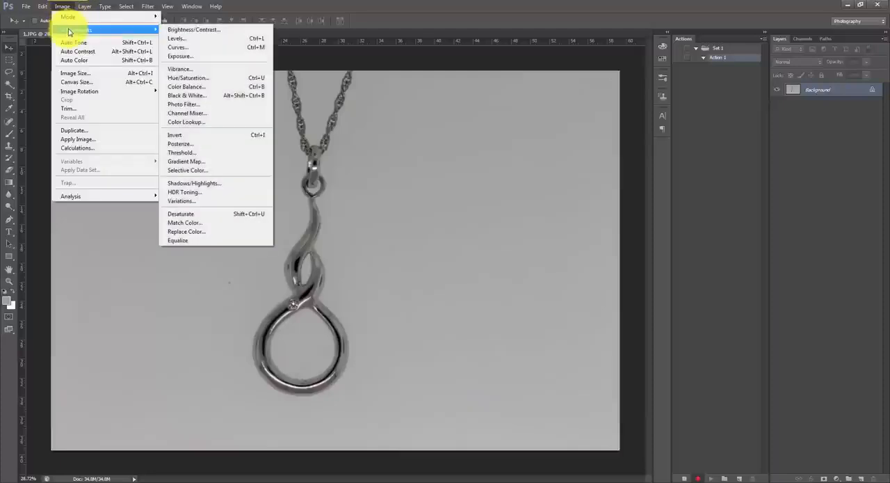
{"action": "left_click", "coordinate": [182, 46]}
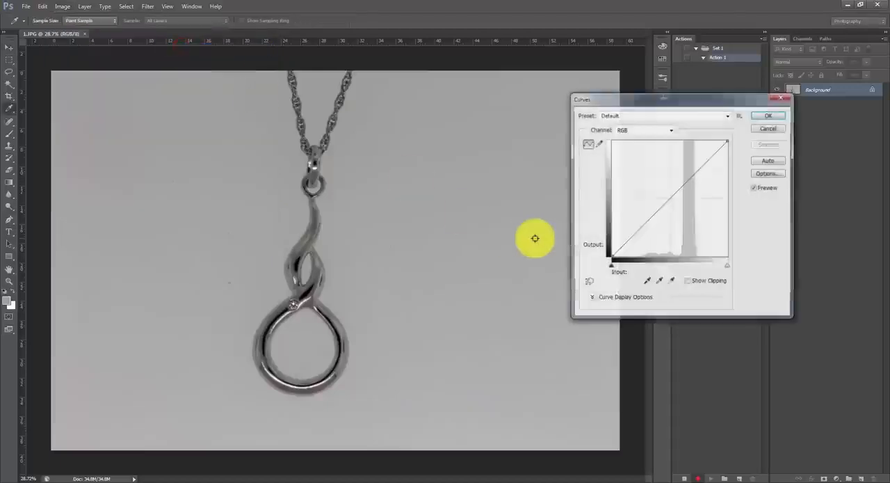
{"action": "left_click_drag", "start_coordinate": [610, 101], "coordinate": [477, 91]}
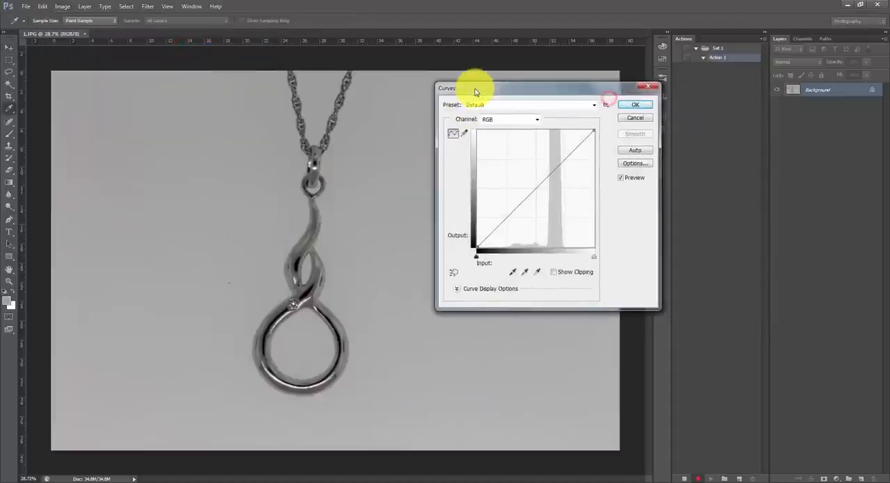
{"action": "left_click", "coordinate": [539, 272]}
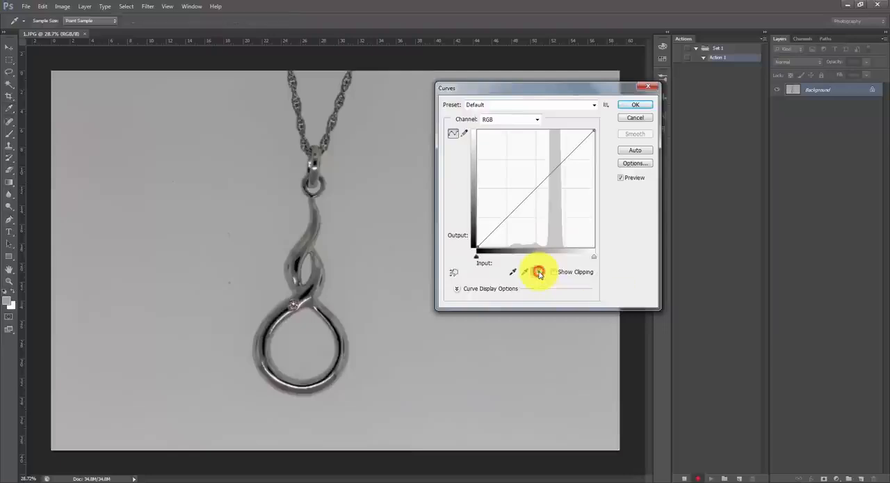
{"action": "left_click", "coordinate": [260, 135]}
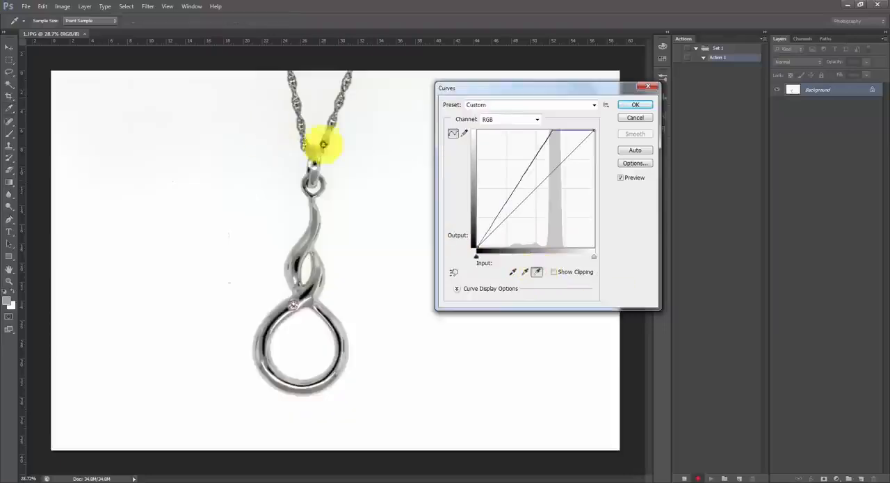
{"action": "left_click", "coordinate": [372, 131]}
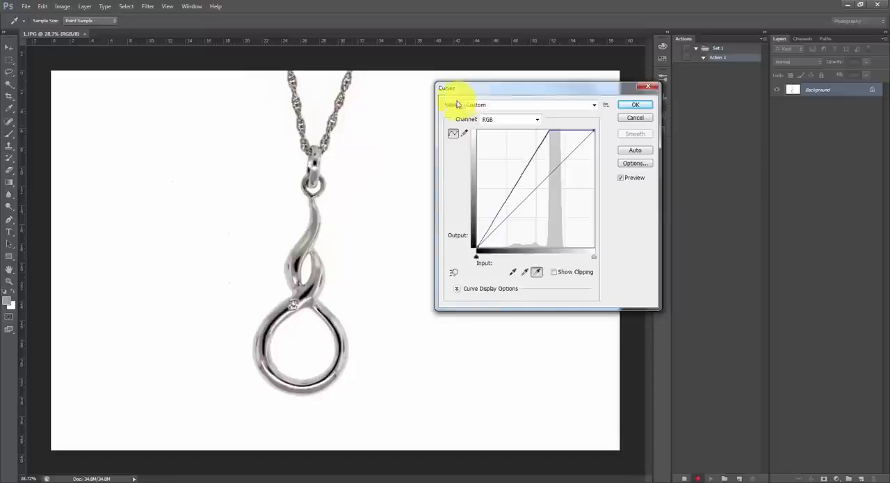
- Resample the white point at several background spots around and between the chain strands, and apply the Curves adjustment
{"action": "left_click_drag", "start_coordinate": [487, 86], "coordinate": [649, 173]}
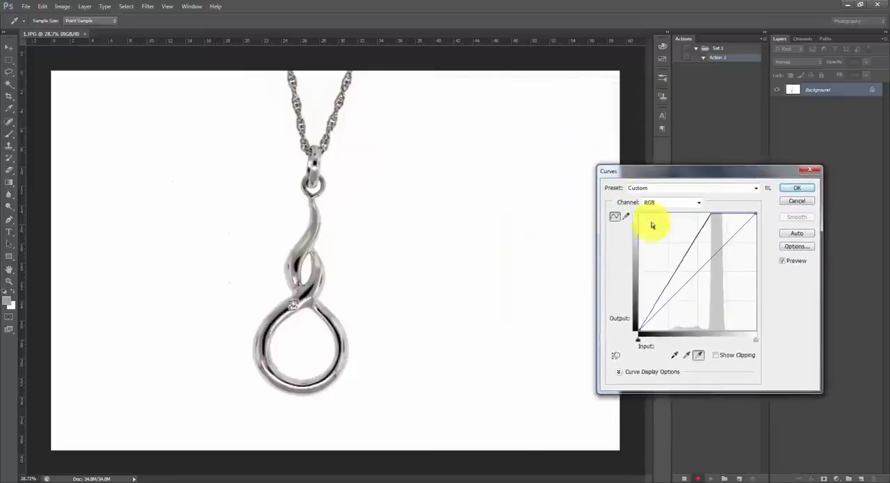
{"action": "left_click", "coordinate": [480, 105]}
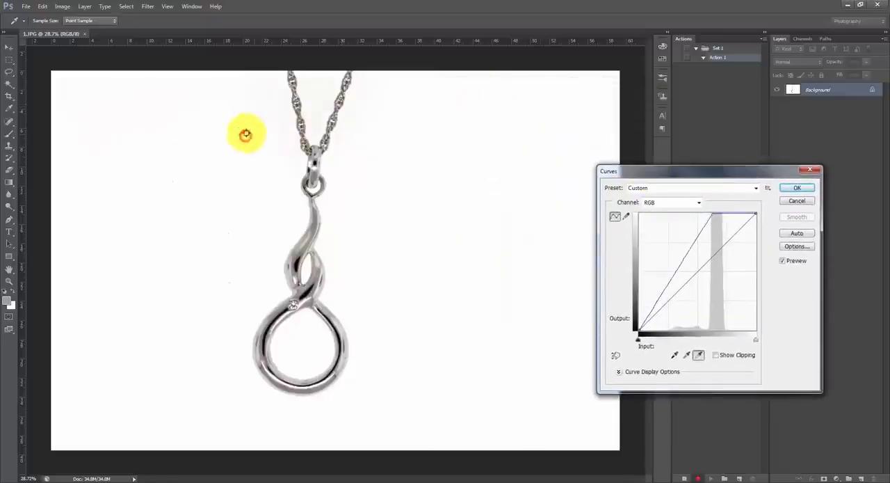
{"action": "left_click", "coordinate": [157, 118]}
{"action": "left_click", "coordinate": [322, 97]}
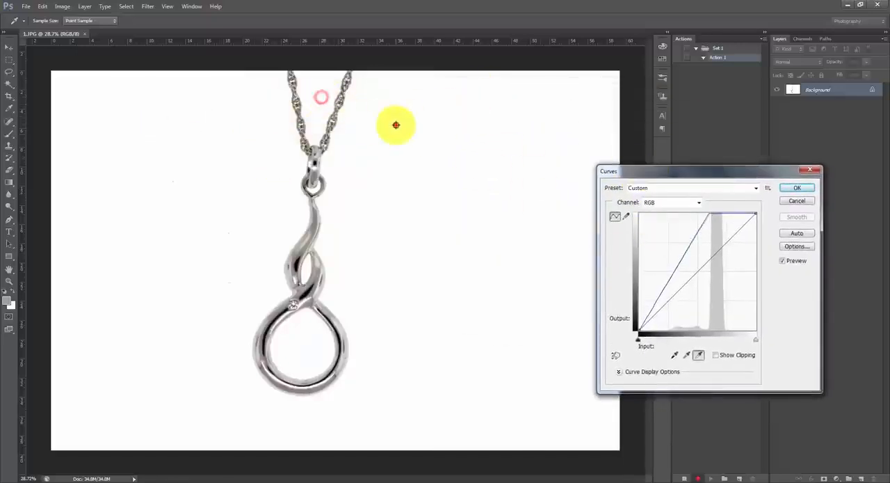
{"action": "left_click", "coordinate": [397, 123]}
{"action": "left_click", "coordinate": [802, 190]}
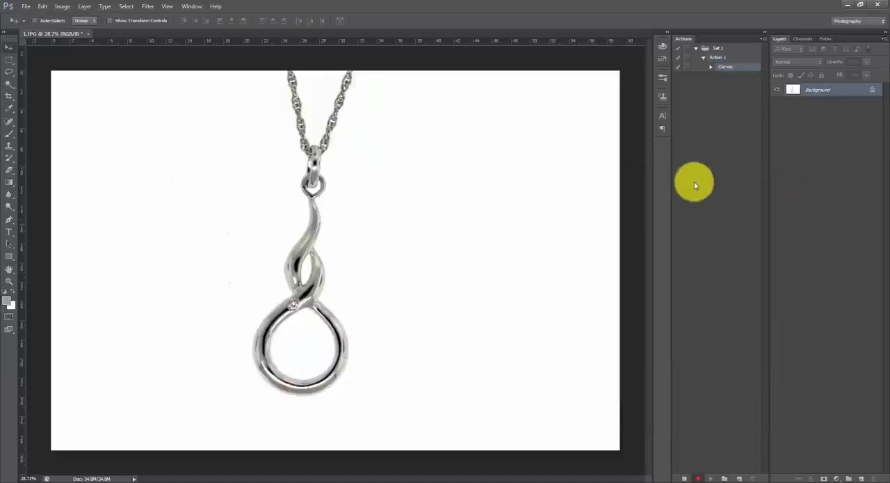
{"action": "key", "text": "v"}
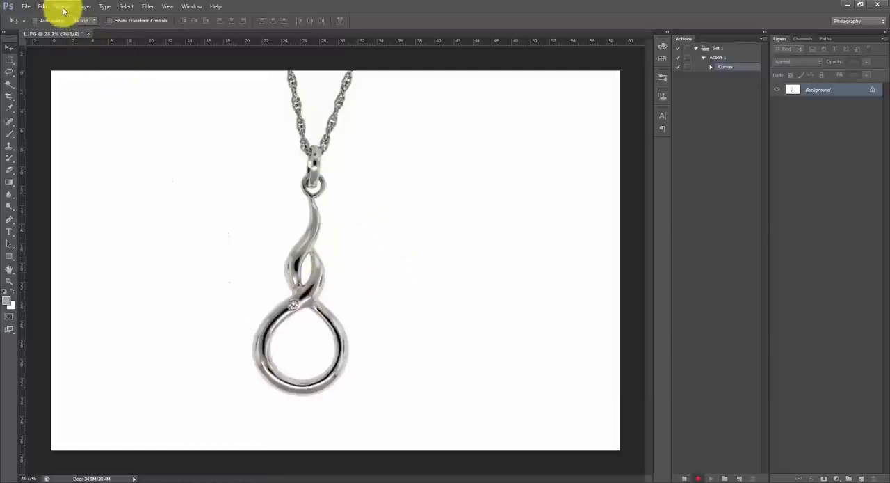
- Start a Hue/Saturation adjustment and set the Lightness of the Reds to +100
{"action": "left_click", "coordinate": [62, 6]}
{"action": "mouse_move", "coordinate": [125, 30]}
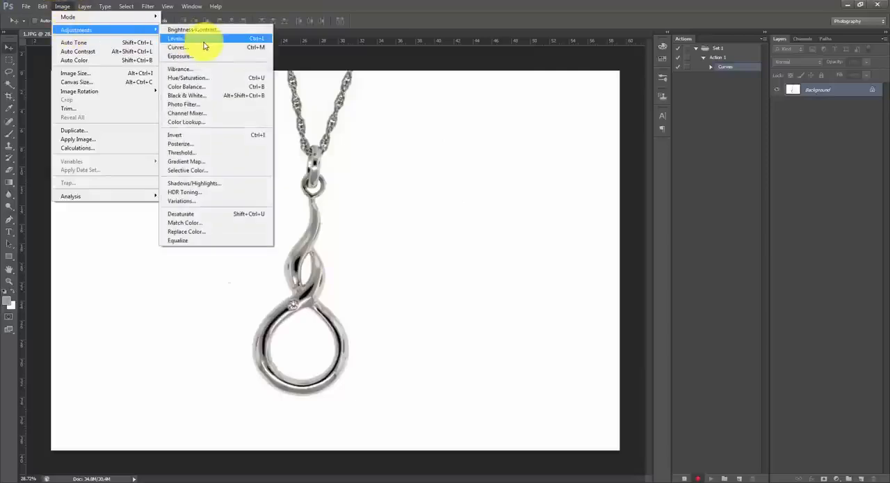
{"action": "left_click", "coordinate": [234, 77]}
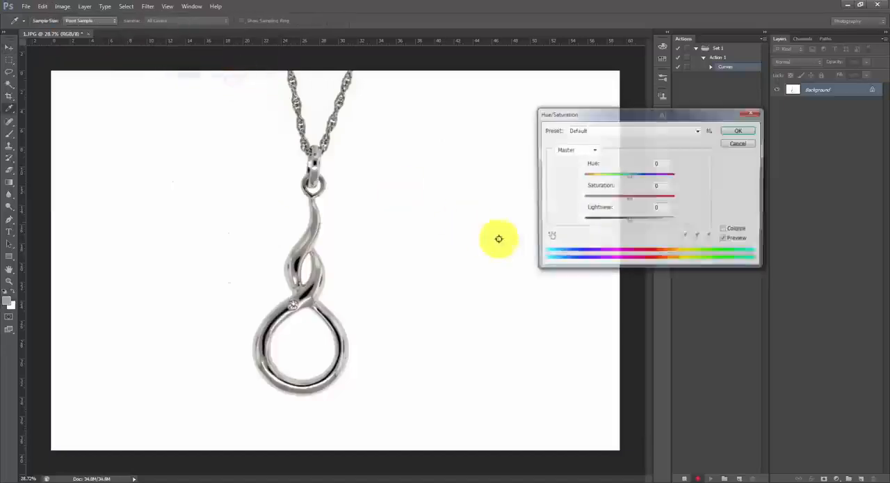
{"action": "left_click", "coordinate": [584, 151]}
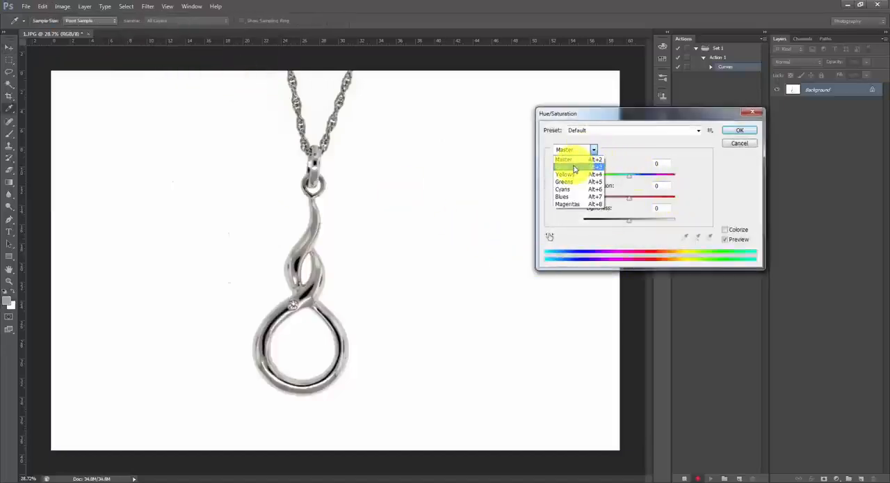
{"action": "left_click", "coordinate": [574, 167]}
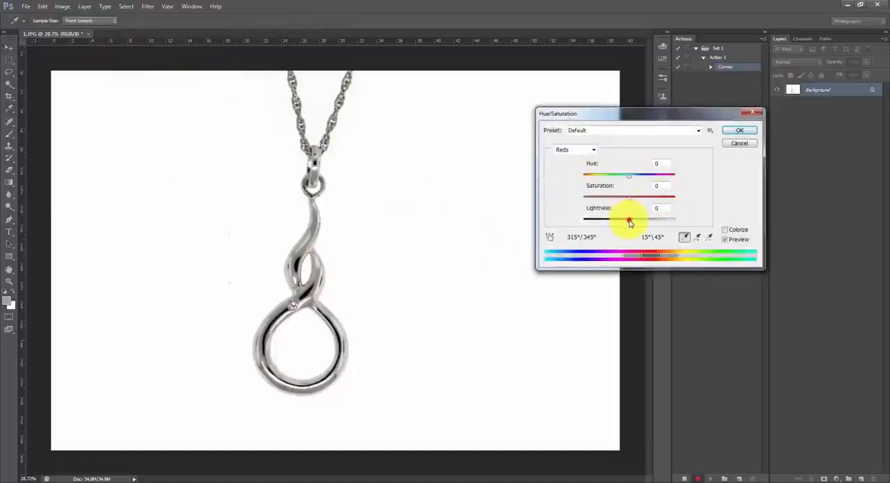
{"action": "left_click_drag", "start_coordinate": [648, 223], "coordinate": [681, 227]}
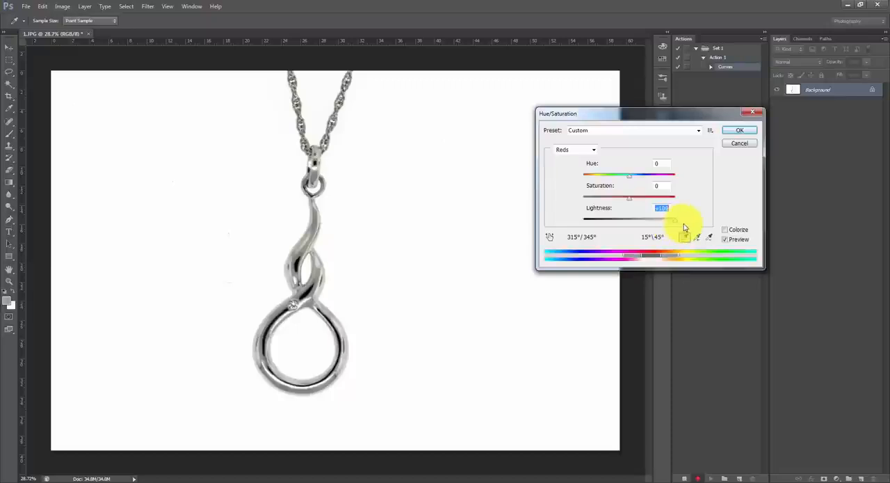
- Set the Lightness of the Yellows to +100 and apply the Hue/Saturation adjustment
{"action": "left_click", "coordinate": [576, 152]}
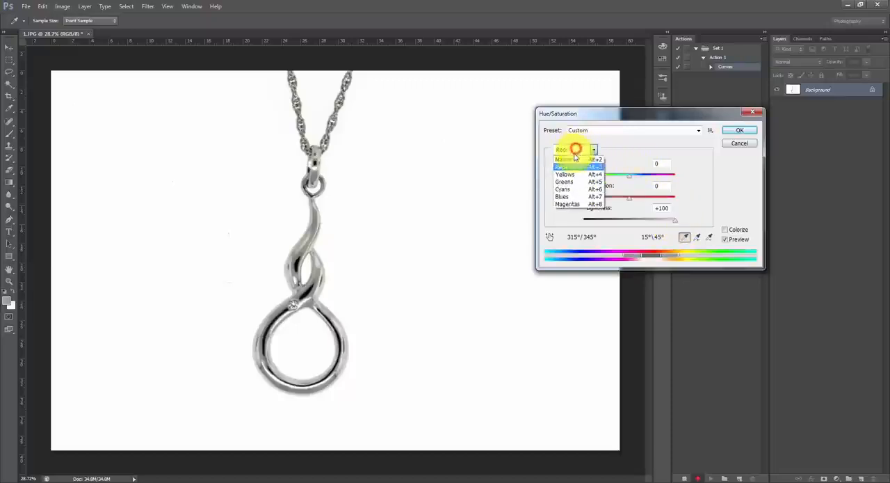
{"action": "left_click", "coordinate": [570, 170]}
{"action": "left_click_drag", "start_coordinate": [628, 224], "coordinate": [675, 230]}
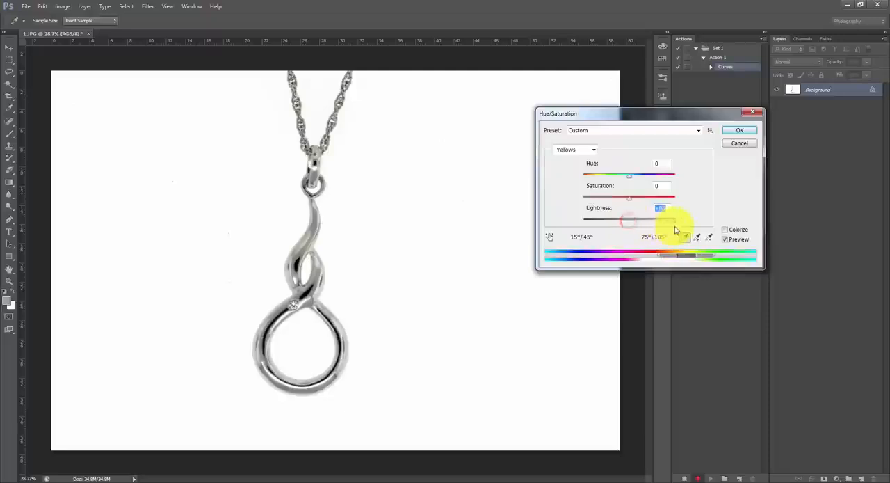
{"action": "left_click", "coordinate": [727, 131]}
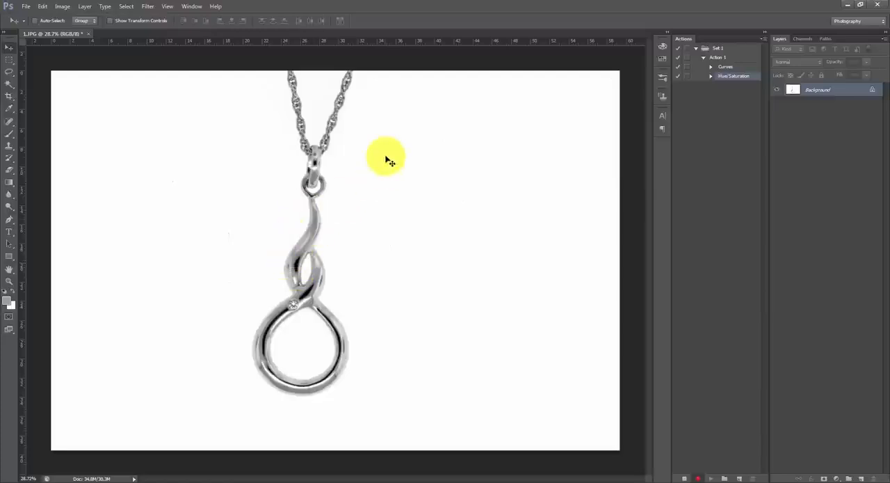
- Sharpen the pendant photo with Unsharp Mask at Amount 100%, Radius 2.0 pixels and Threshold 0
{"action": "left_click", "coordinate": [149, 7]}
{"action": "mouse_move", "coordinate": [159, 144]}
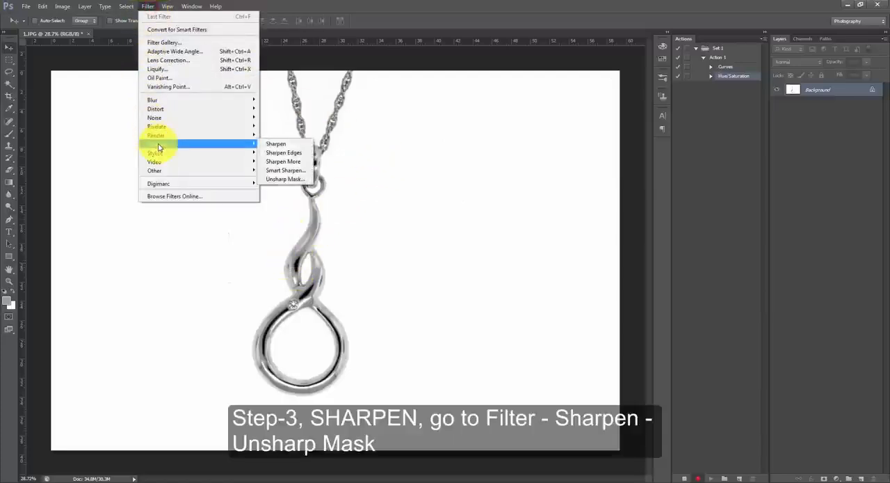
{"action": "left_click", "coordinate": [286, 181]}
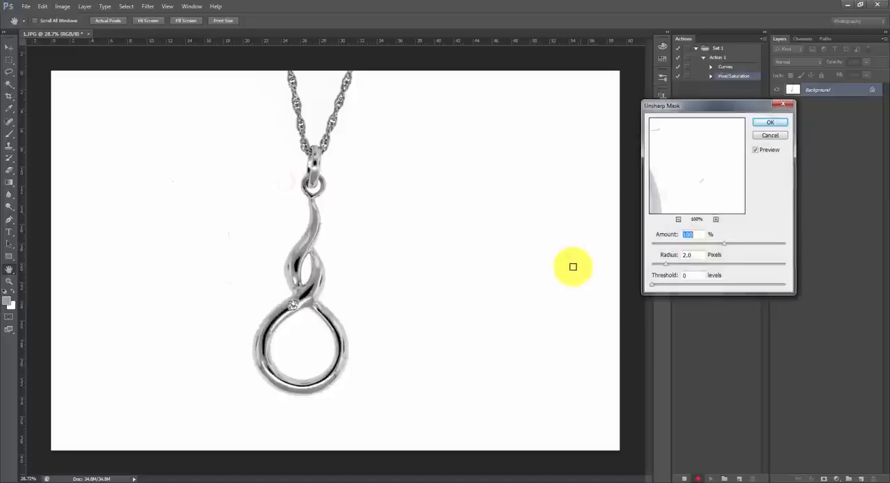
{"action": "left_click", "coordinate": [683, 235]}
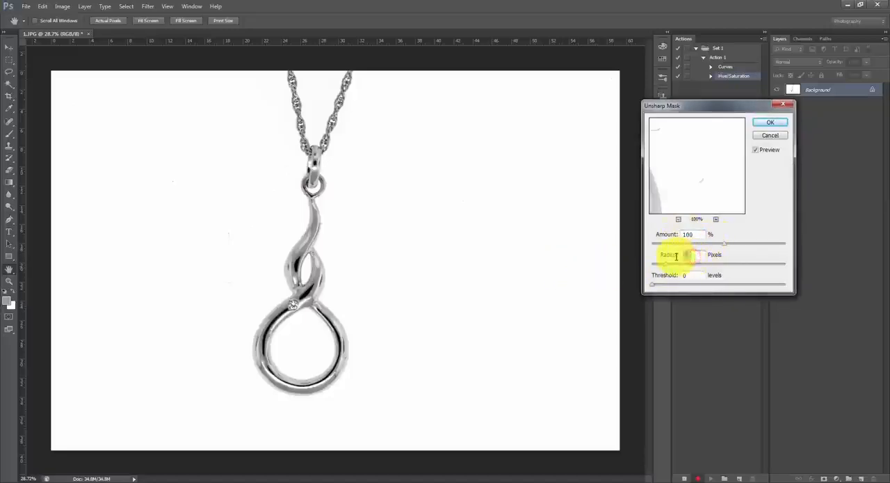
{"action": "left_click", "coordinate": [763, 124]}
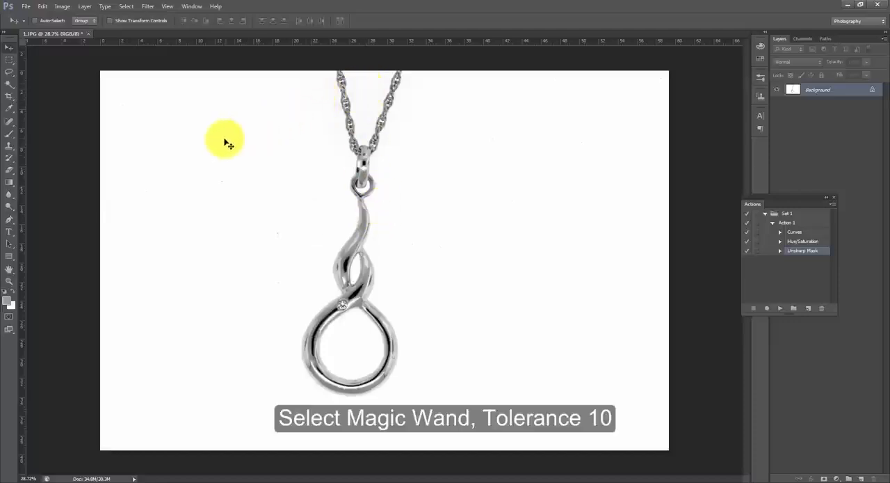
- Select the white background around the pendant using the Magic Wand with a Tolerance of 10
{"action": "left_click_drag", "start_coordinate": [9, 84], "coordinate": [40, 94]}
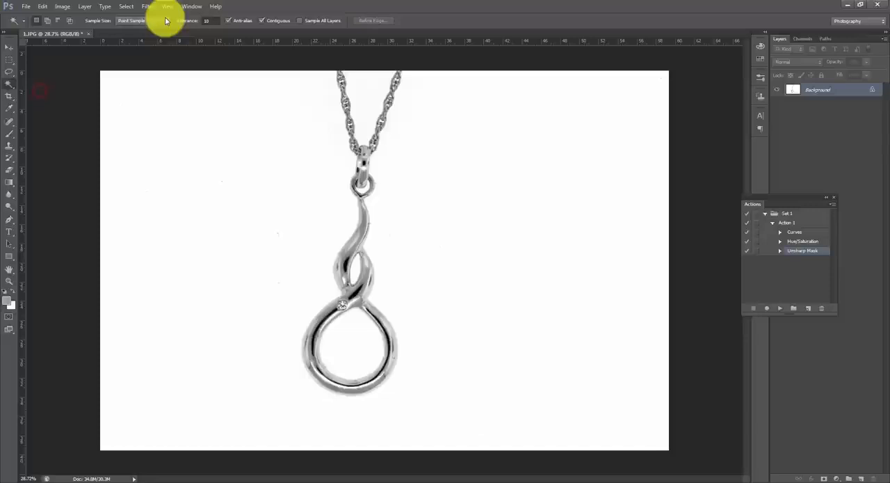
{"action": "left_click", "coordinate": [217, 21]}
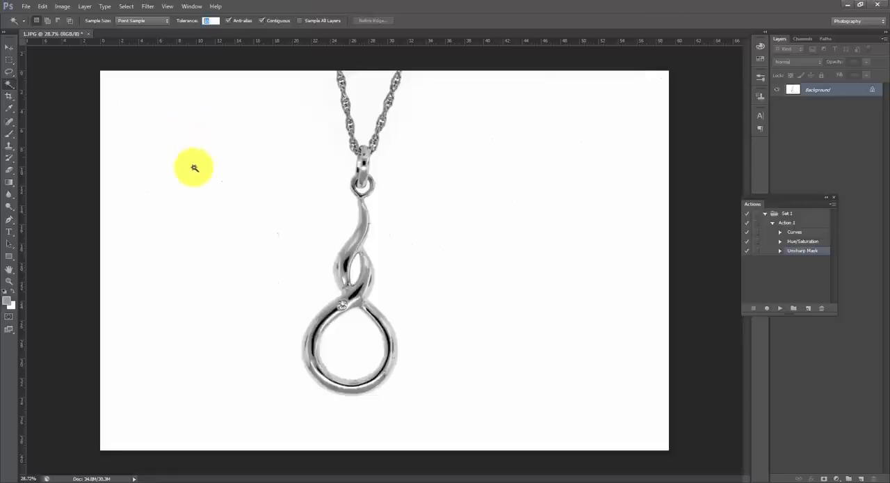
{"action": "left_click", "coordinate": [257, 178]}
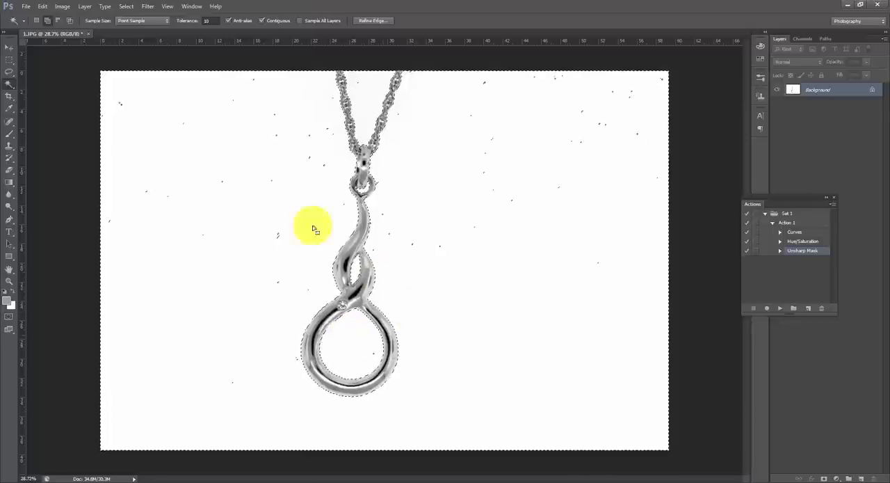
- Add the small unselected specks in the background to the selection with the Lasso tool
{"action": "left_click", "coordinate": [9, 72]}
{"action": "left_click", "coordinate": [40, 70]}
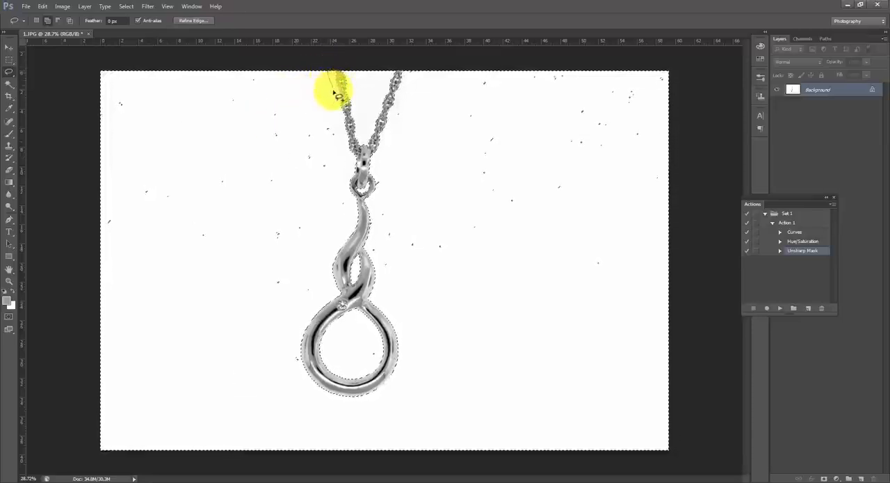
{"action": "mouse_move", "coordinate": [334, 91]}
{"action": "left_mouse_down"}
{"action": "mouse_move", "coordinate": [349, 190]}
{"action": "mouse_move", "coordinate": [336, 249]}
{"action": "mouse_move", "coordinate": [302, 302]}
{"action": "mouse_move", "coordinate": [296, 384]}
{"action": "mouse_move", "coordinate": [327, 410]}
{"action": "mouse_move", "coordinate": [382, 418]}
{"action": "mouse_move", "coordinate": [406, 395]}
{"action": "mouse_move", "coordinate": [418, 351]}
{"action": "mouse_move", "coordinate": [373, 247]}
{"action": "mouse_move", "coordinate": [391, 125]}
{"action": "mouse_move", "coordinate": [419, 74]}
{"action": "mouse_move", "coordinate": [469, 65]}
{"action": "mouse_move", "coordinate": [651, 70]}
{"action": "mouse_move", "coordinate": [675, 83]}
{"action": "mouse_move", "coordinate": [696, 461]}
{"action": "mouse_move", "coordinate": [84, 463]}
{"action": "mouse_move", "coordinate": [79, 317]}
{"action": "mouse_move", "coordinate": [89, 286]}
{"action": "mouse_move", "coordinate": [71, 202]}
{"action": "mouse_move", "coordinate": [76, 119]}
{"action": "mouse_move", "coordinate": [147, 66]}
{"action": "mouse_move", "coordinate": [295, 79]}
{"action": "mouse_move", "coordinate": [329, 70]}
{"action": "mouse_move", "coordinate": [320, 79]}
{"action": "left_mouse_up"}
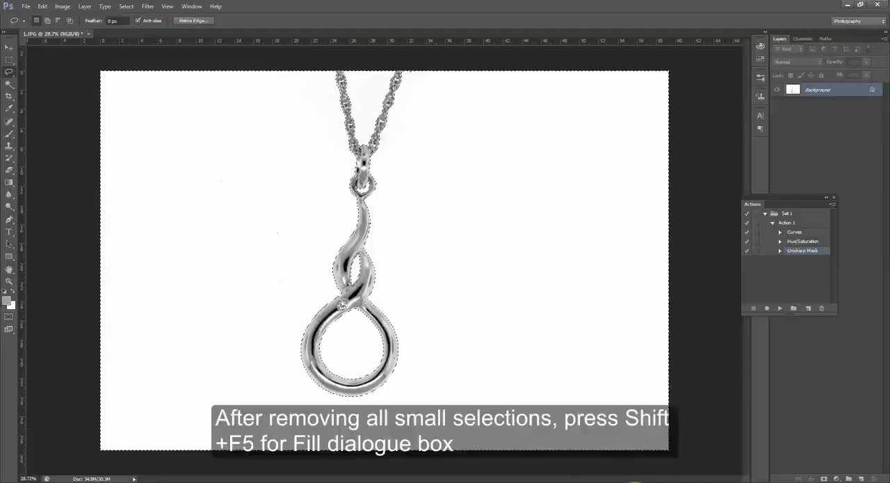
- Fill the selected background with White in Normal mode at 100% opacity
{"action": "key", "text": "shift+F5"}
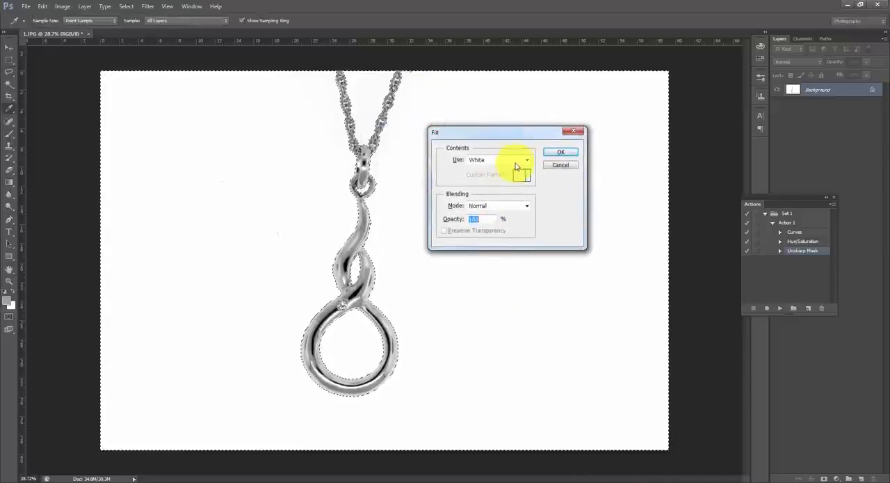
{"action": "left_click", "coordinate": [484, 245]}
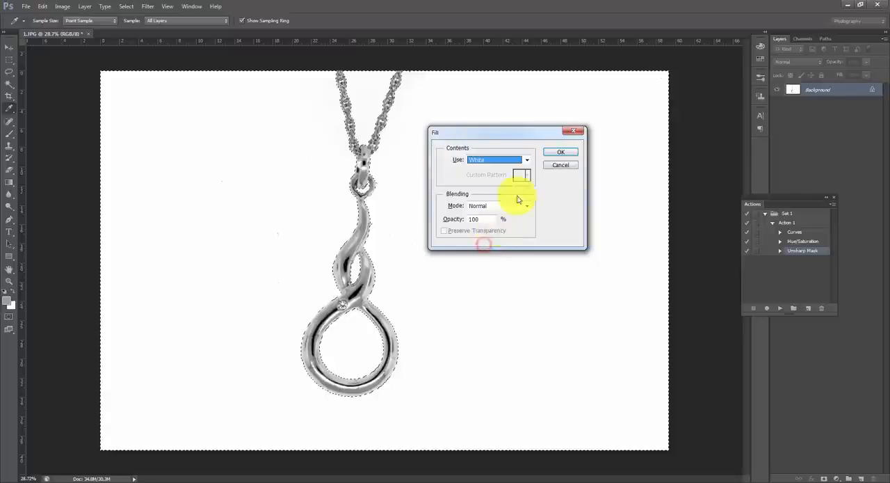
{"action": "left_click", "coordinate": [570, 156]}
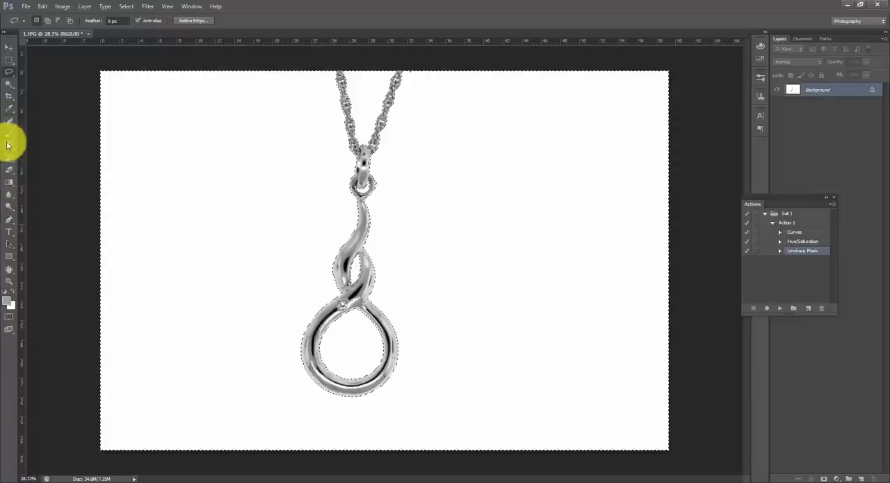
- Sample the filled background with the Eyedropper, check the color's values in the Color Picker, and deselect the background
{"action": "left_click", "coordinate": [10, 106]}
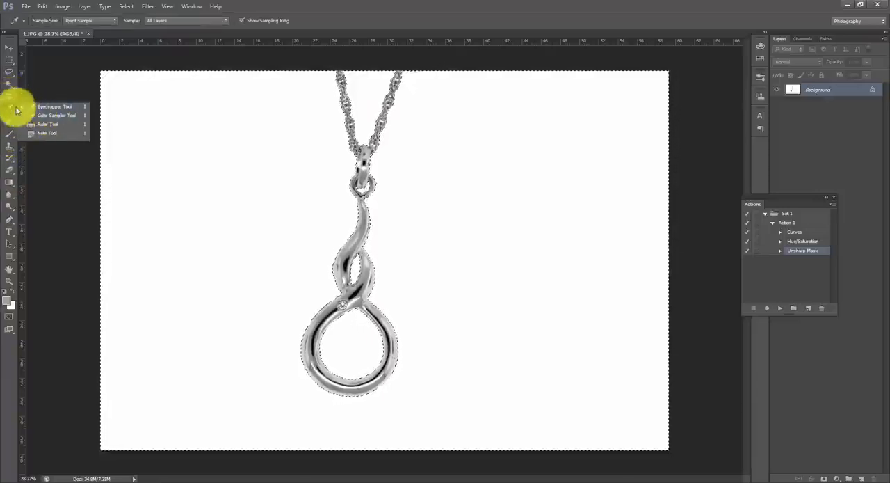
{"action": "left_click", "coordinate": [206, 175]}
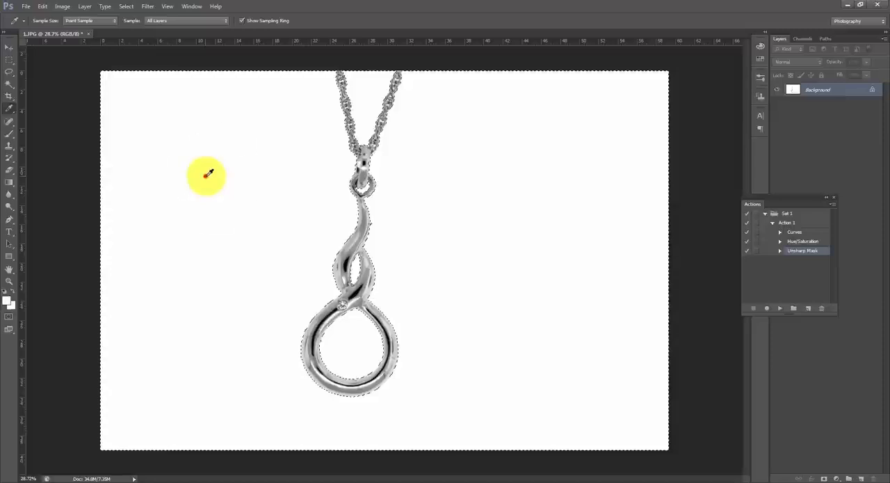
{"action": "left_click", "coordinate": [7, 300]}
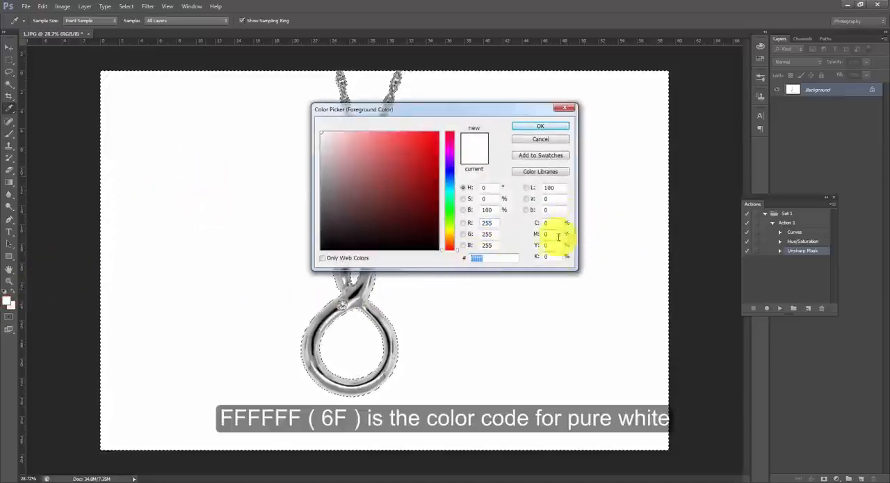
{"action": "left_click", "coordinate": [530, 126]}
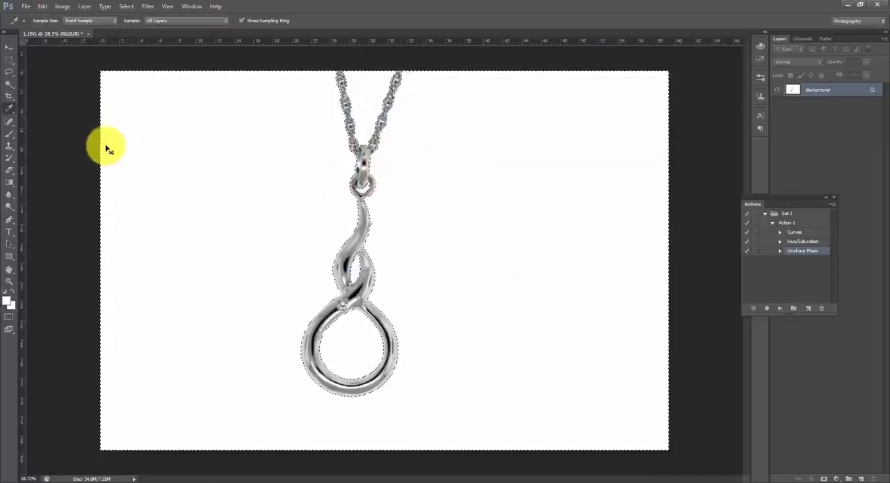
{"action": "key", "text": "ctrl+d"}
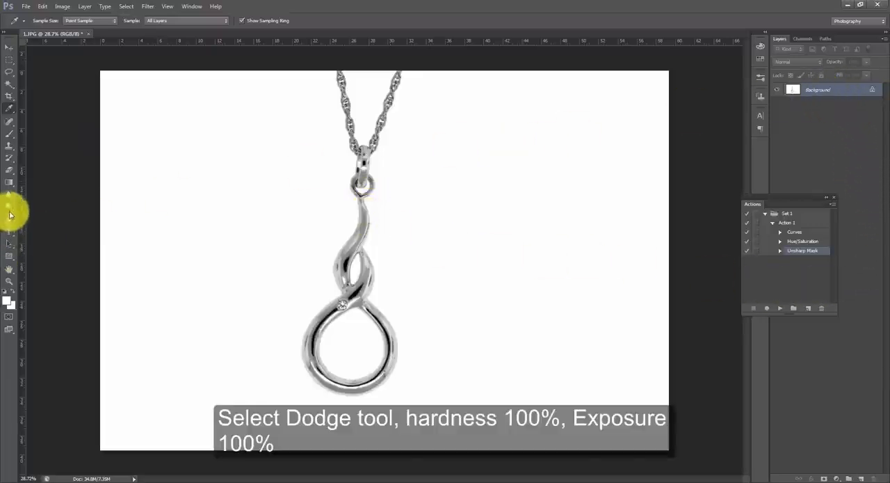
- Set up the Dodge tool with a brush hardness of 100% and an exposure of 100%
{"action": "left_click_drag", "start_coordinate": [9, 206], "coordinate": [28, 205]}
{"action": "left_click", "coordinate": [47, 24]}
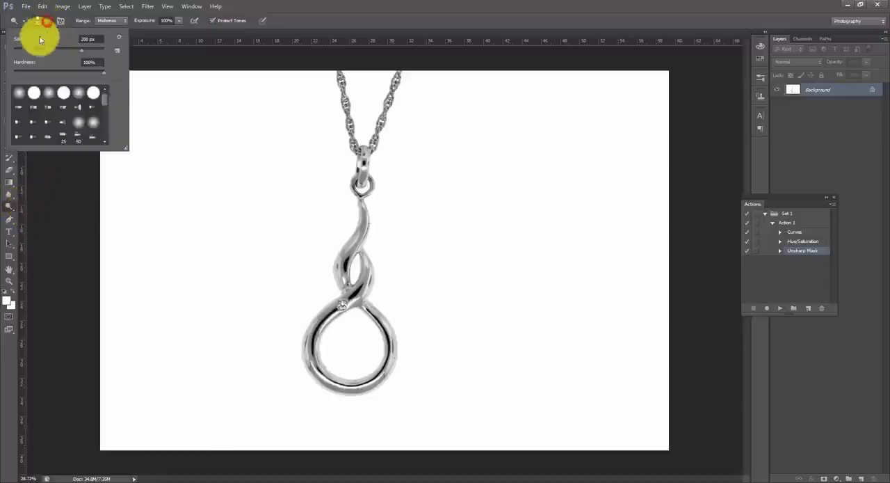
{"action": "left_click_drag", "start_coordinate": [85, 70], "coordinate": [103, 71]}
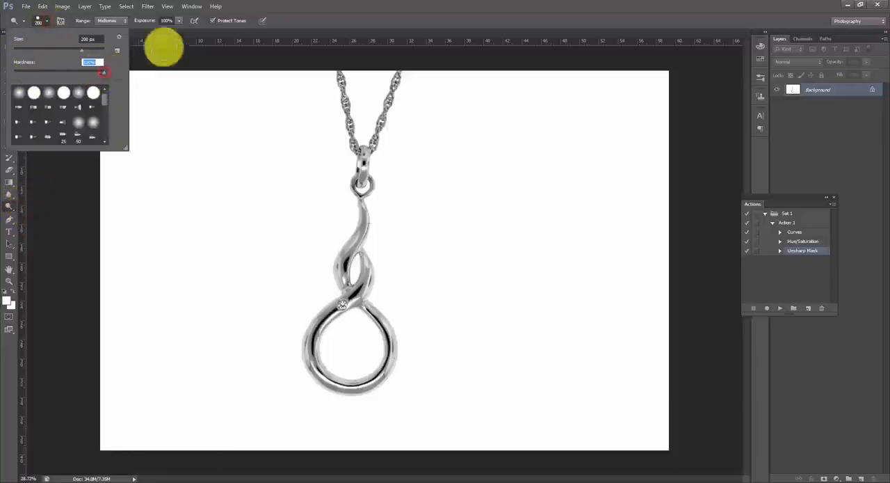
{"action": "left_click", "coordinate": [180, 20]}
{"action": "left_click", "coordinate": [179, 33]}
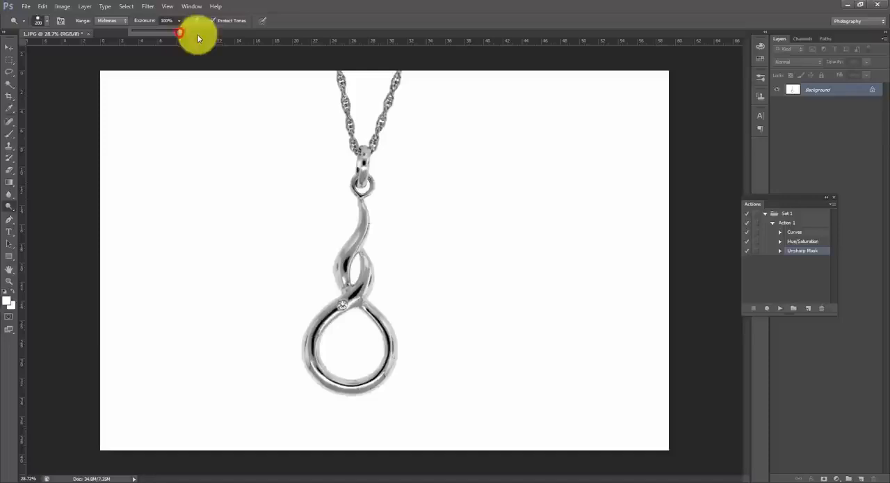
- Reduce the Dodge brush to 4 px for close-up work on the pendant's small diamond
{"action": "left_click", "coordinate": [8, 281]}
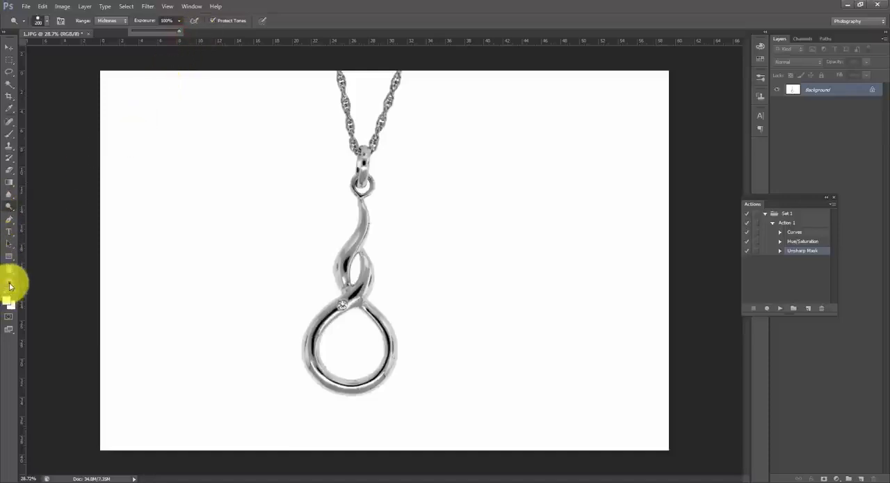
{"action": "left_click_drag", "start_coordinate": [358, 312], "coordinate": [404, 349]}
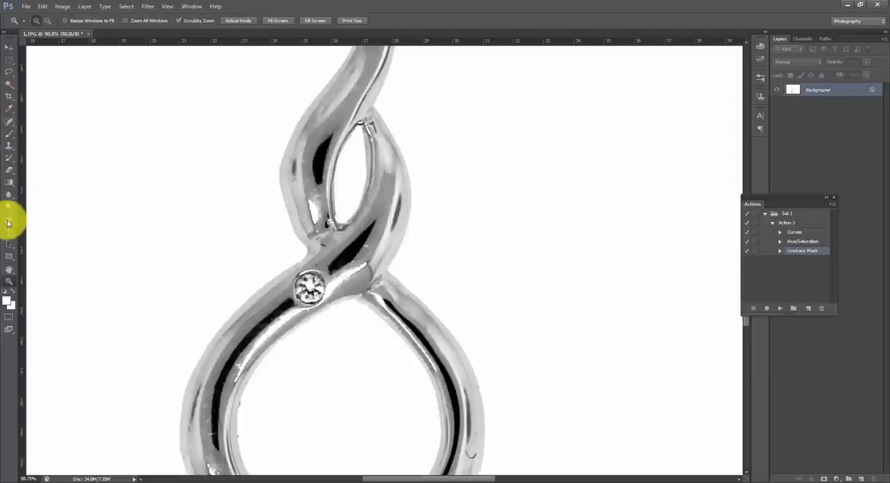
{"action": "left_click", "coordinate": [9, 208]}
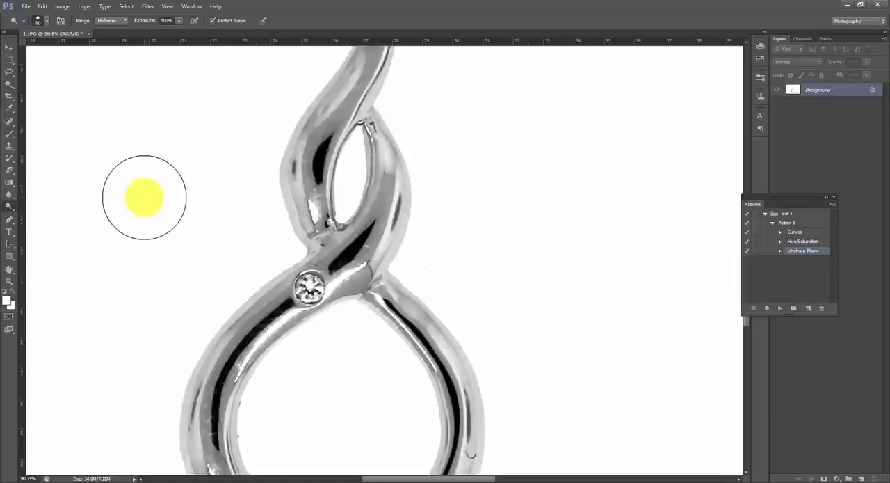
{"action": "key", "text": "bracketleft"}
{"action": "key", "text": "bracketleft"}
{"action": "key", "text": "bracketleft"}
{"action": "key", "text": "bracketleft"}
{"action": "key", "text": "bracketleft"}
{"action": "key", "text": "bracketleft"}
{"action": "key", "text": "bracketleft"}
{"action": "key", "text": "bracketleft"}
{"action": "key", "text": "bracketleft"}
{"action": "key", "text": "bracketleft"}
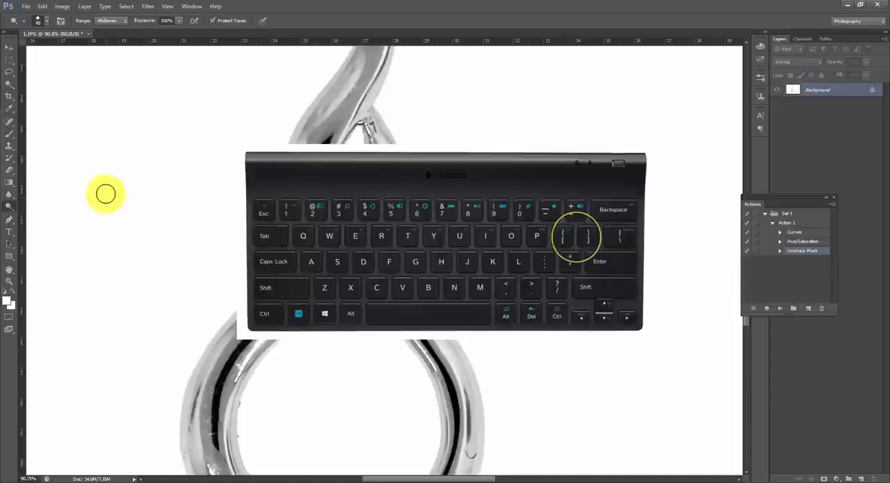
{"action": "key", "text": "bracketleft"}
{"action": "key", "text": "bracketleft"}
{"action": "key", "text": "bracketleft"}
{"action": "key", "text": "bracketleft"}
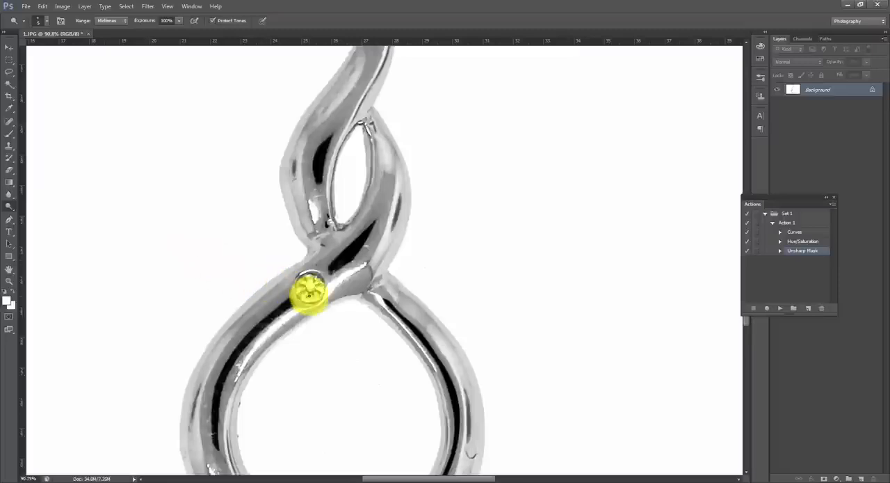
{"action": "key", "text": "bracketleft"}
- Brighten the facets of the small diamond spot by spot with the Dodge tool
{"action": "left_click", "coordinate": [312, 289]}
{"action": "left_click", "coordinate": [311, 291]}
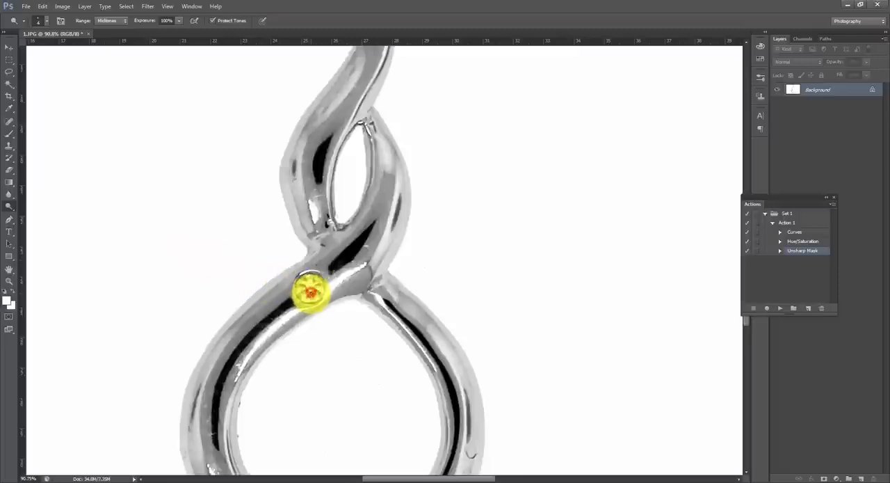
{"action": "left_click", "coordinate": [310, 291]}
{"action": "left_click", "coordinate": [310, 291]}
{"action": "left_click", "coordinate": [306, 290]}
{"action": "left_click", "coordinate": [305, 289]}
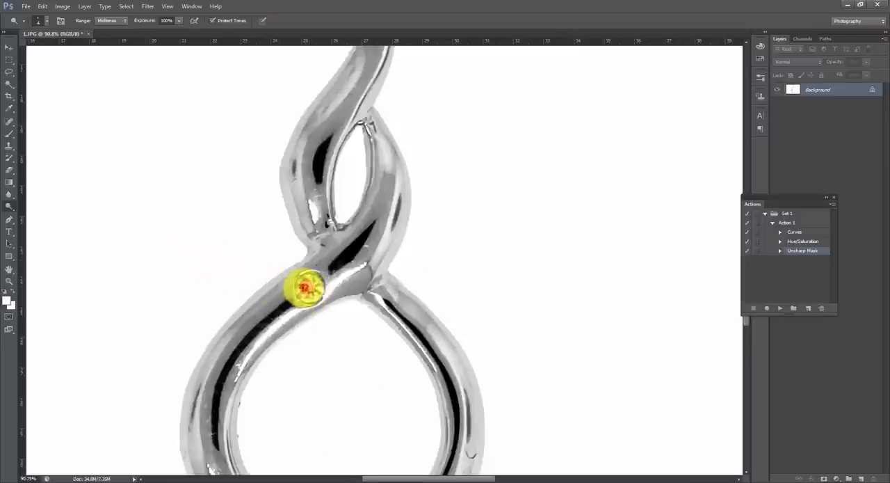
{"action": "left_click", "coordinate": [303, 288]}
{"action": "left_click", "coordinate": [312, 290]}
{"action": "left_click", "coordinate": [309, 292]}
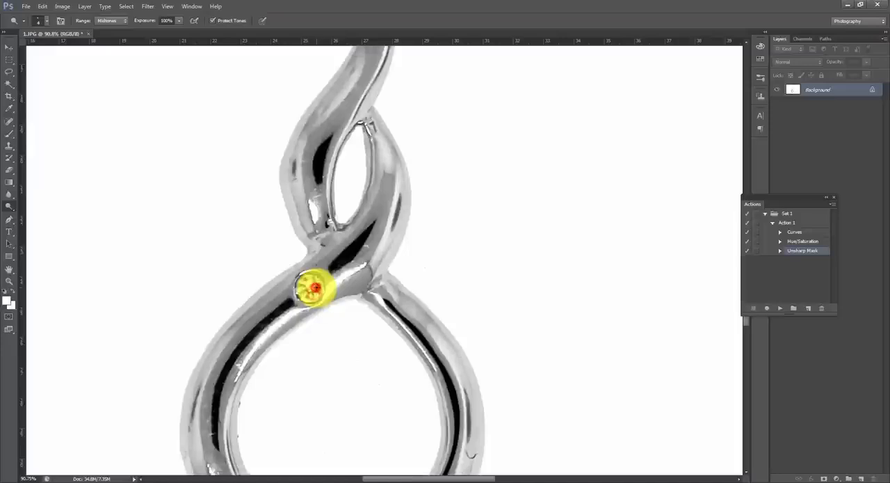
{"action": "left_click", "coordinate": [313, 288]}
{"action": "left_click", "coordinate": [310, 289]}
{"action": "left_click", "coordinate": [308, 286]}
{"action": "left_click", "coordinate": [301, 284]}
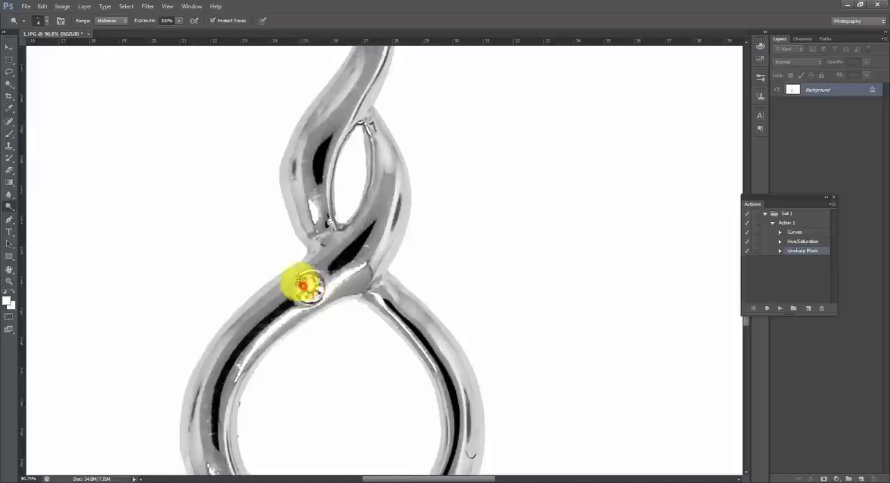
{"action": "left_click", "coordinate": [300, 280]}
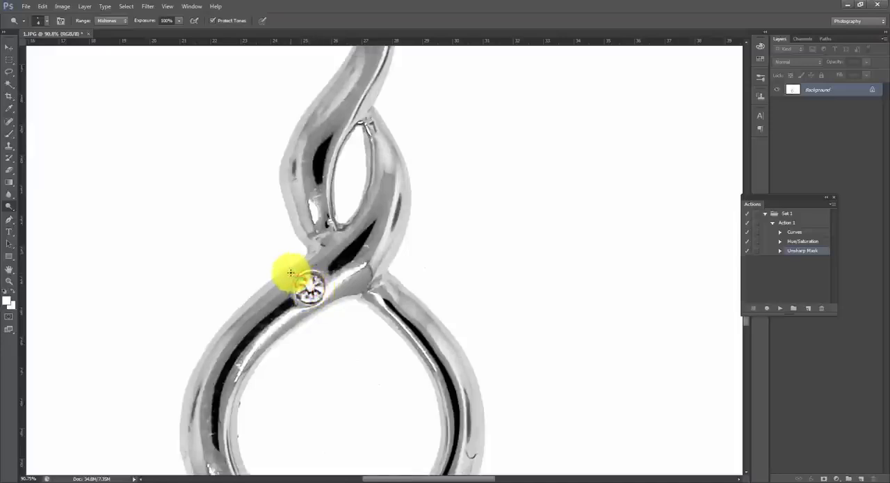
- Lower the Dodge tool's exposure to 50%
{"action": "key", "text": "ctrl+minus"}
{"action": "key", "text": "ctrl+minus"}
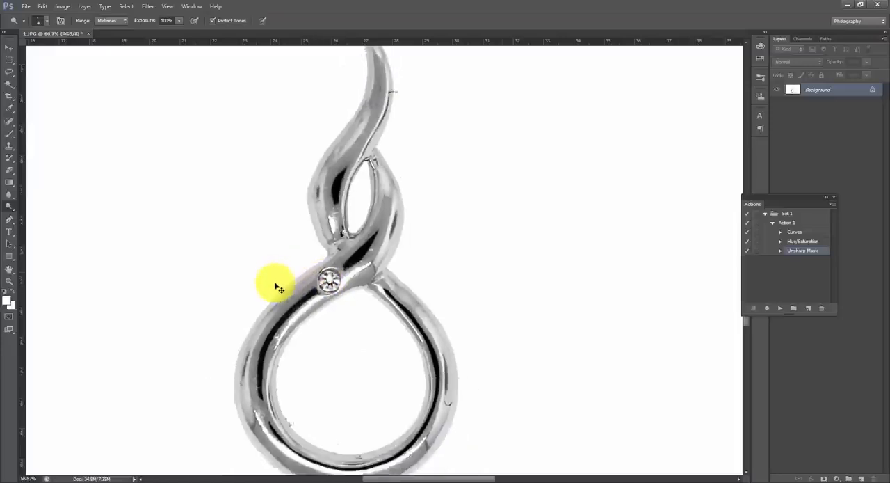
{"action": "key", "text": "ctrl+minus"}
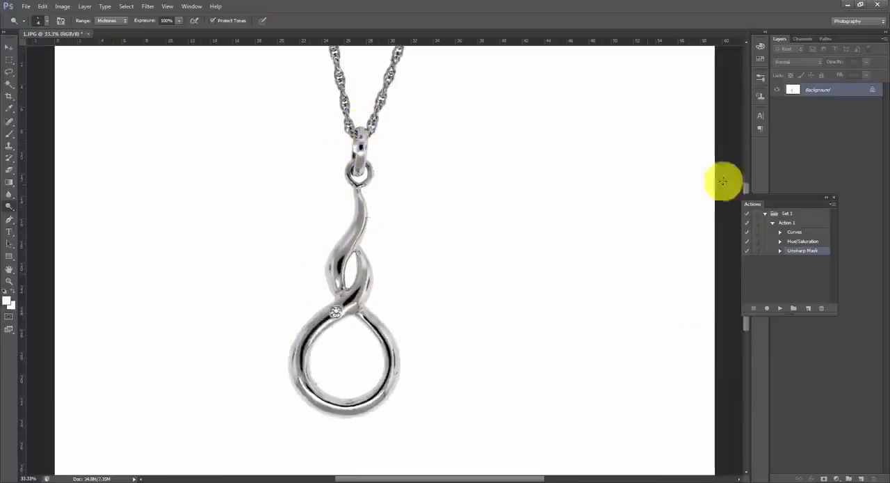
{"action": "left_click", "coordinate": [747, 183]}
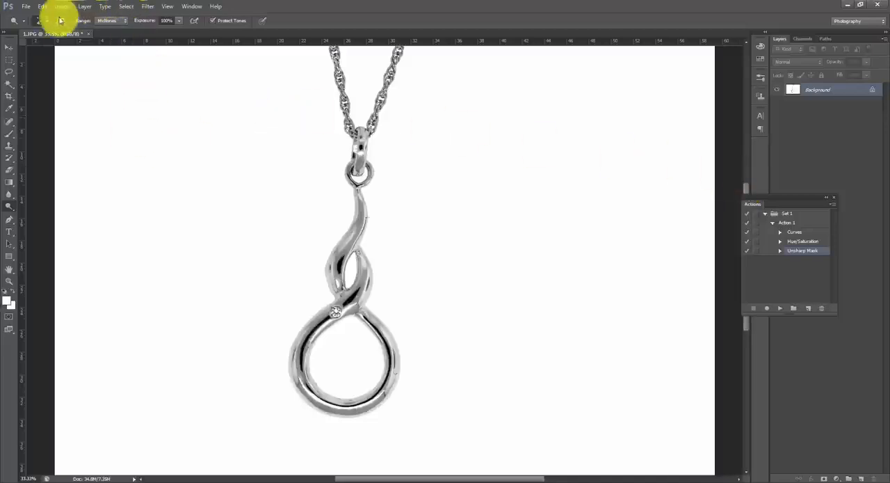
{"action": "left_click", "coordinate": [46, 21]}
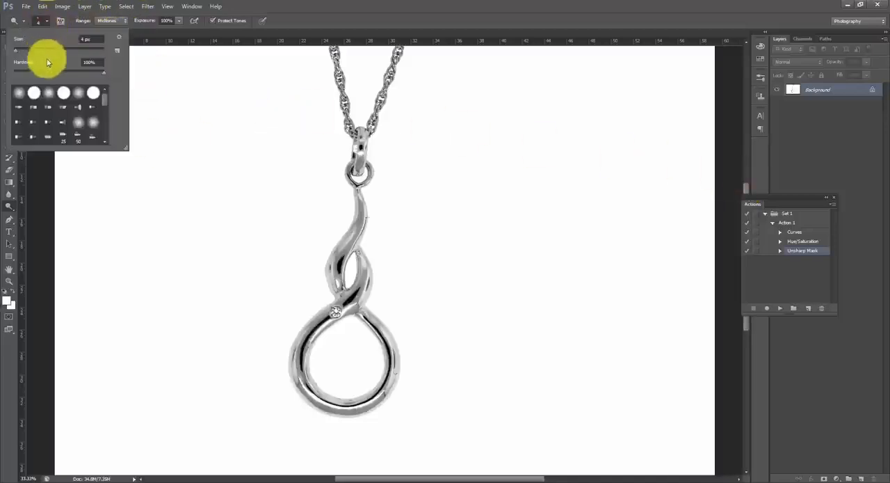
{"action": "left_click", "coordinate": [152, 23]}
{"action": "left_click", "coordinate": [179, 20]}
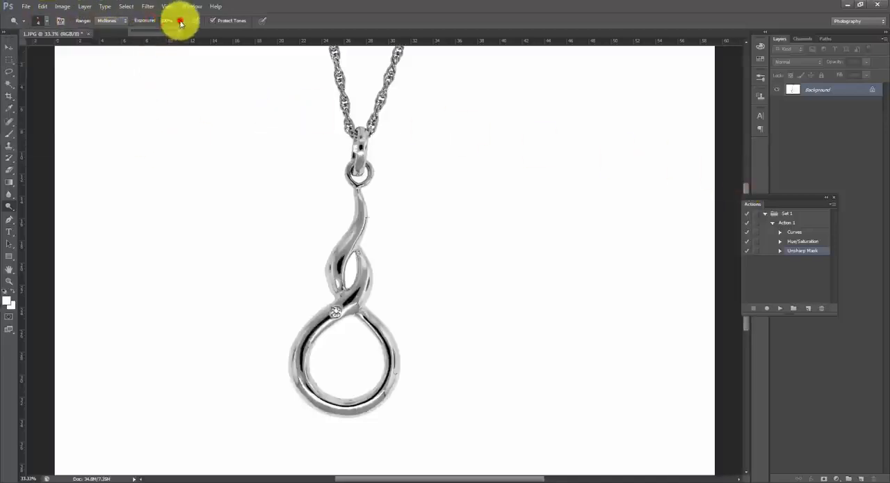
{"action": "left_click", "coordinate": [153, 32]}
{"action": "left_click_drag", "start_coordinate": [152, 32], "coordinate": [156, 32]}
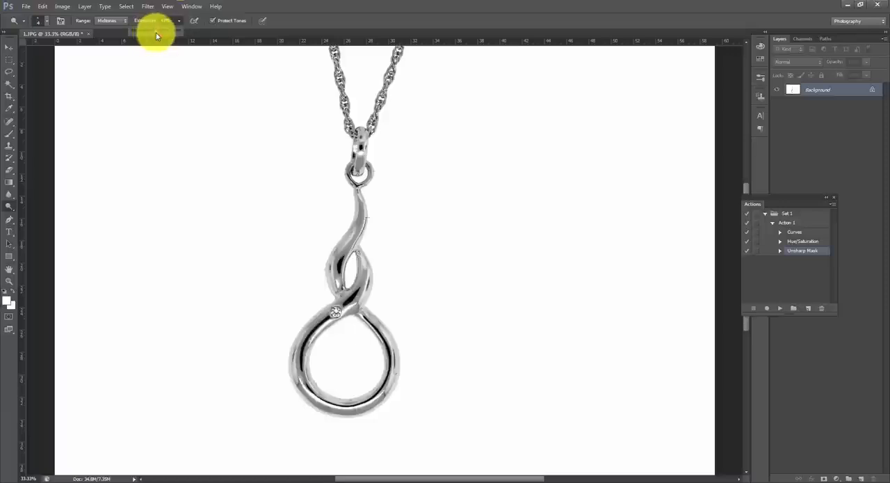
- Enlarge the Dodge brush to 70 px and brighten the whole diamond on the pendant
{"action": "key", "text": "]"}
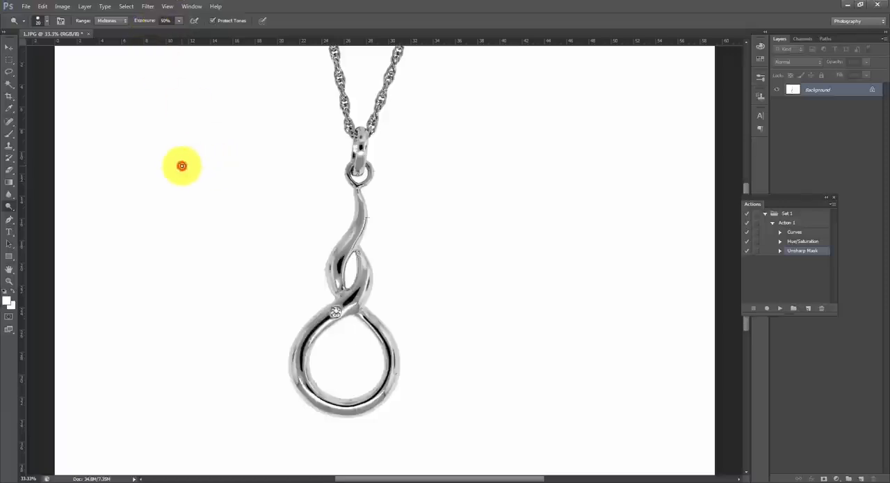
{"action": "key", "text": "bracketright"}
{"action": "key", "text": "bracketright"}
{"action": "key", "text": "bracketright"}
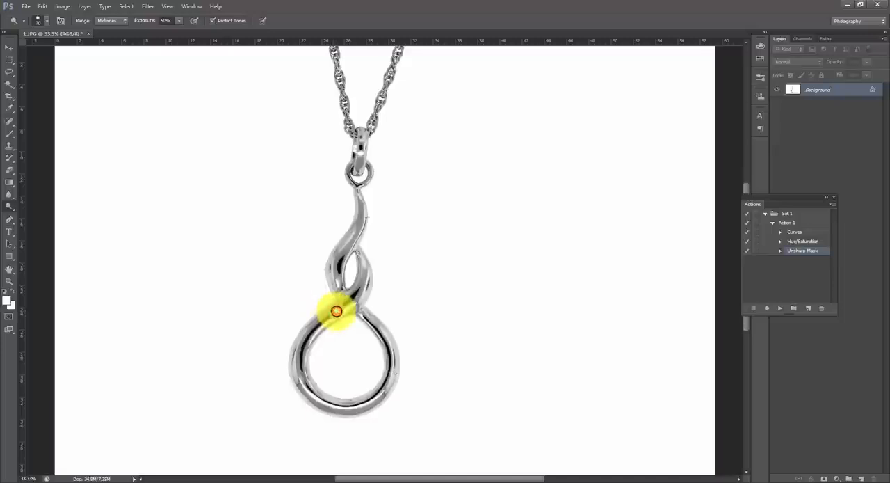
{"action": "left_click", "coordinate": [336, 311]}
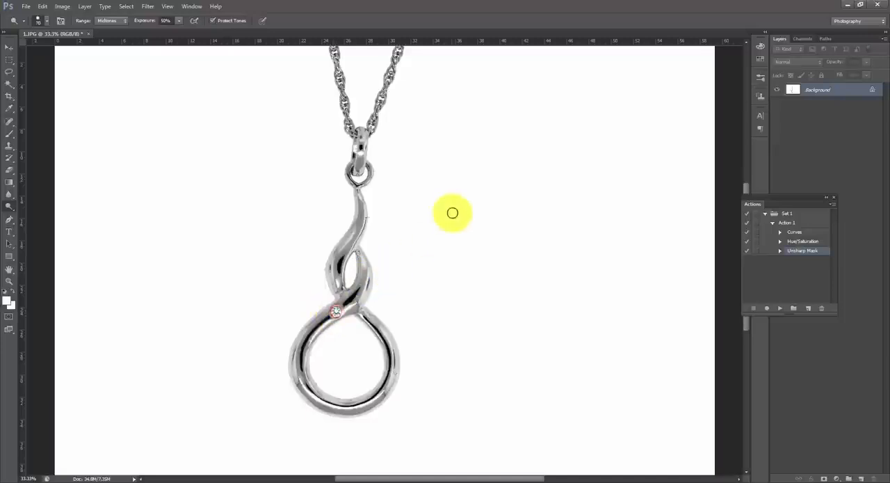
- Set the Dodge brush hardness to 0% and its exposure to 26%
{"action": "left_click", "coordinate": [47, 25]}
{"action": "left_click_drag", "start_coordinate": [95, 73], "coordinate": [8, 76]}
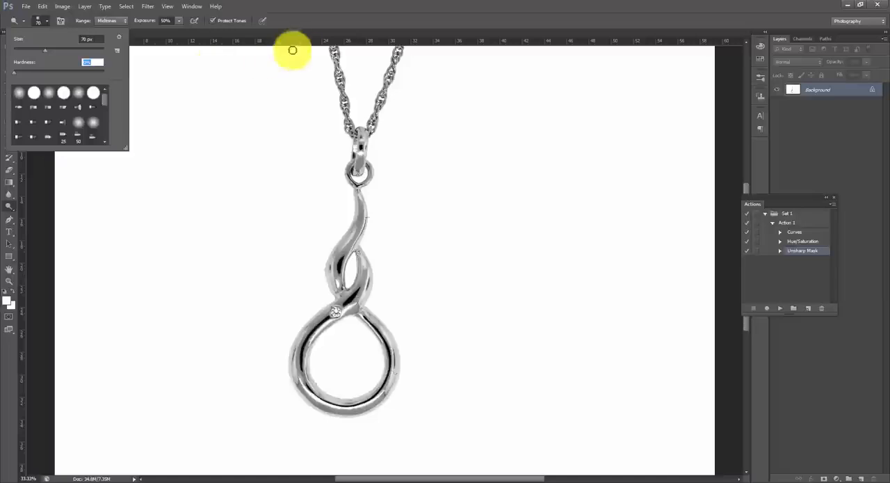
{"action": "left_click", "coordinate": [306, 22]}
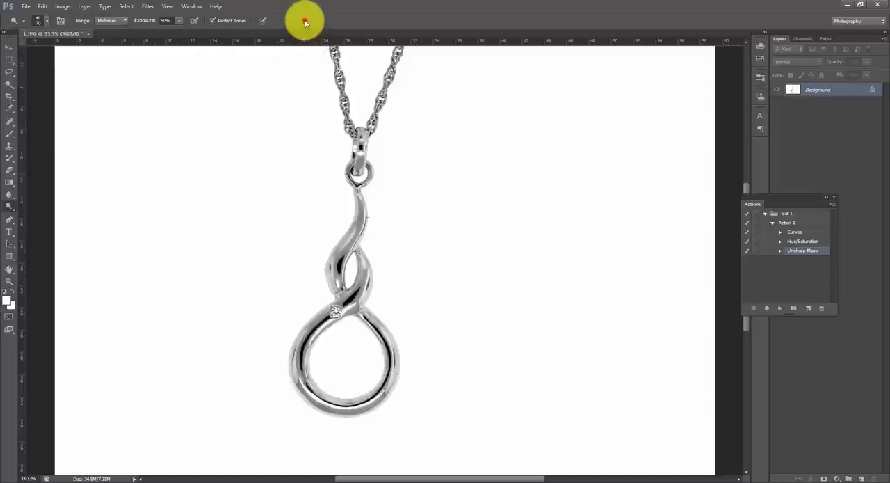
{"action": "left_click", "coordinate": [179, 22]}
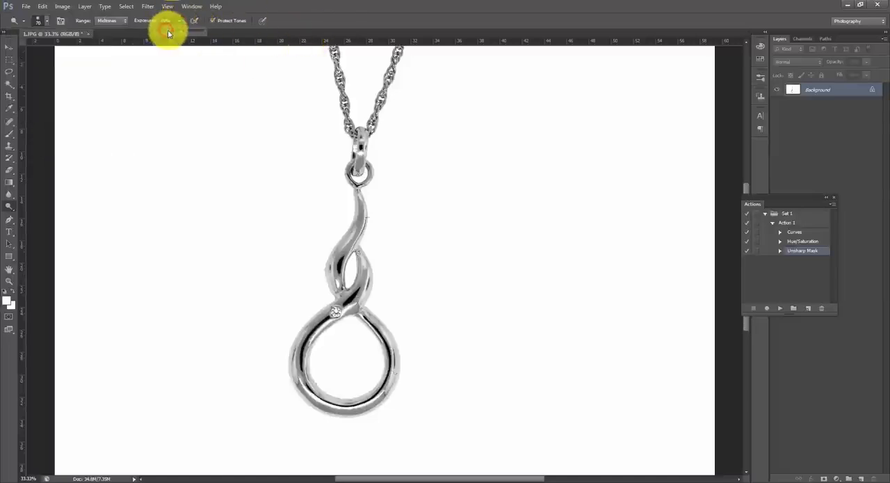
{"action": "left_click", "coordinate": [287, 23]}
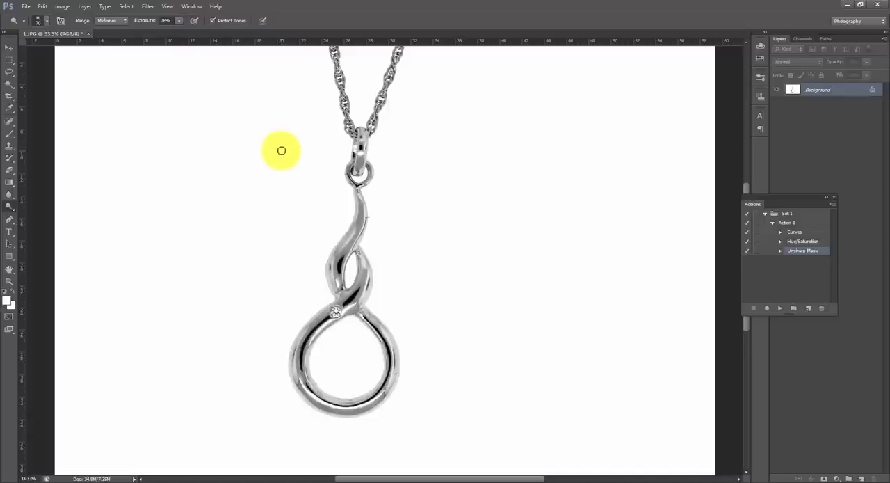
- Enlarge the Dodge brush to 175 px and brighten the chain down to the pendant's bail
{"action": "key", "text": "bracketright"}
{"action": "key", "text": "bracketright"}
{"action": "key", "text": "bracketright"}
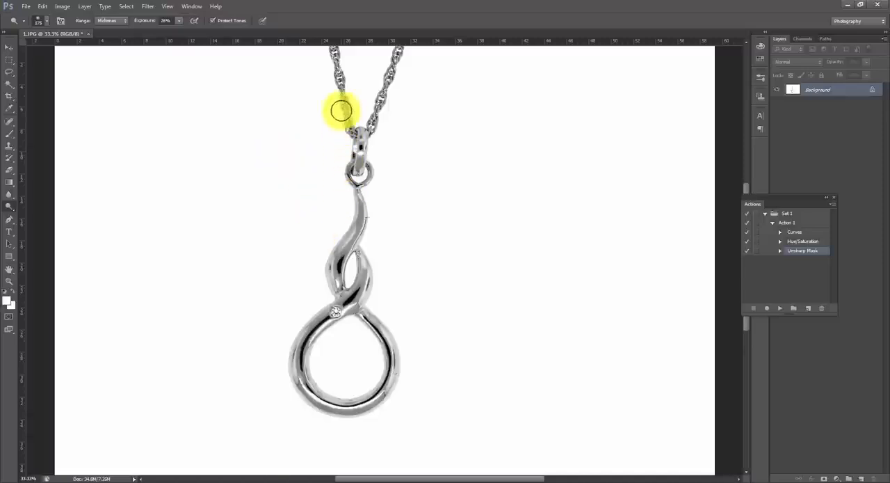
{"action": "mouse_move", "coordinate": [333, 43]}
{"action": "left_mouse_down"}
{"action": "mouse_move", "coordinate": [344, 133]}
{"action": "mouse_move", "coordinate": [335, 27]}
{"action": "left_mouse_up"}
{"action": "mouse_move", "coordinate": [339, 79]}
{"action": "left_mouse_down"}
{"action": "mouse_move", "coordinate": [349, 128]}
{"action": "mouse_move", "coordinate": [397, 62]}
{"action": "mouse_move", "coordinate": [381, 128]}
{"action": "mouse_move", "coordinate": [394, 69]}
{"action": "mouse_move", "coordinate": [372, 120]}
{"action": "mouse_move", "coordinate": [398, 51]}
{"action": "mouse_move", "coordinate": [356, 190]}
{"action": "mouse_move", "coordinate": [354, 149]}
{"action": "left_mouse_up"}
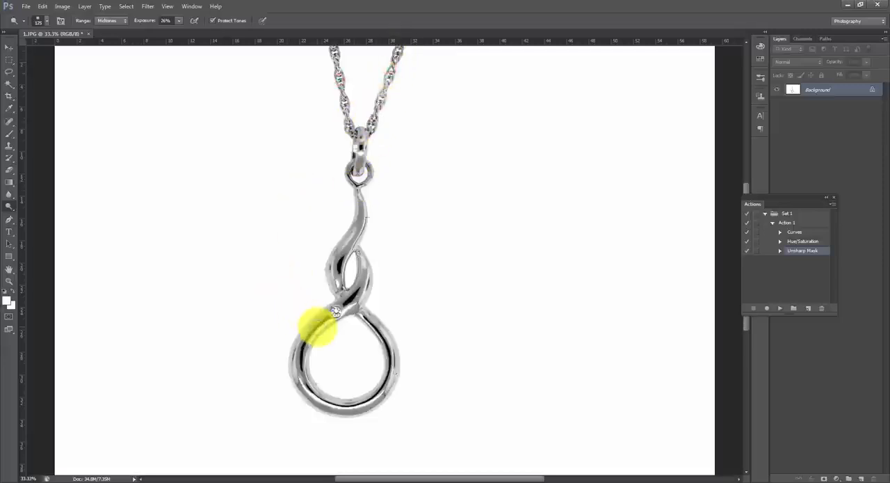
- Reduce the Dodge brush to 80 px and brighten the ring of the pendant up to the diamond
{"action": "key", "text": "bracketleft"}
{"action": "key", "text": "bracketleft"}
{"action": "key", "text": "bracketleft"}
{"action": "key", "text": "bracketleft"}
{"action": "key", "text": "bracketleft"}
{"action": "mouse_move", "coordinate": [312, 330]}
{"action": "left_mouse_down"}
{"action": "mouse_move", "coordinate": [297, 357]}
{"action": "mouse_move", "coordinate": [303, 385]}
{"action": "mouse_move", "coordinate": [299, 368]}
{"action": "mouse_move", "coordinate": [323, 319]}
{"action": "mouse_move", "coordinate": [291, 358]}
{"action": "mouse_move", "coordinate": [291, 350]}
{"action": "mouse_move", "coordinate": [345, 296]}
{"action": "left_mouse_up"}
{"action": "mouse_move", "coordinate": [347, 297]}
{"action": "left_mouse_down"}
{"action": "mouse_move", "coordinate": [368, 288]}
{"action": "mouse_move", "coordinate": [342, 310]}
{"action": "mouse_move", "coordinate": [362, 275]}
{"action": "mouse_move", "coordinate": [341, 307]}
{"action": "left_mouse_up"}
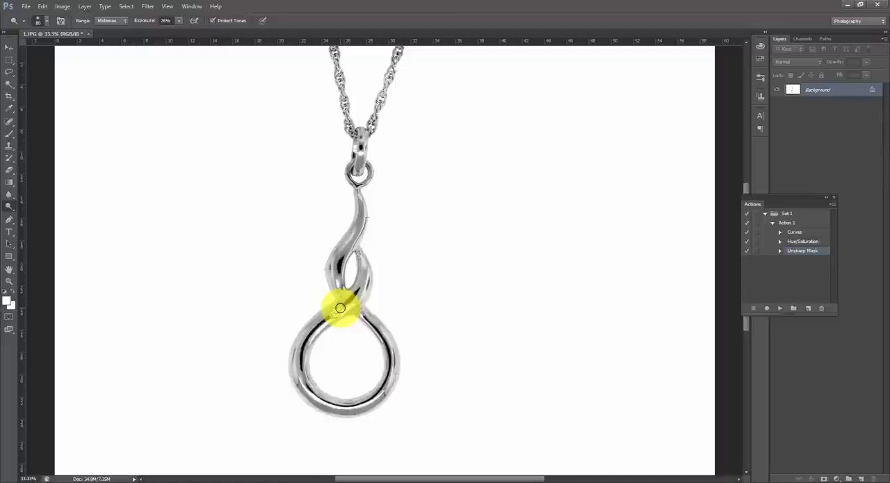
- Reduce the Dodge brush to 40 px and brighten the metal from beside the diamond up the twisted stem to the bail
{"action": "key", "text": "["}
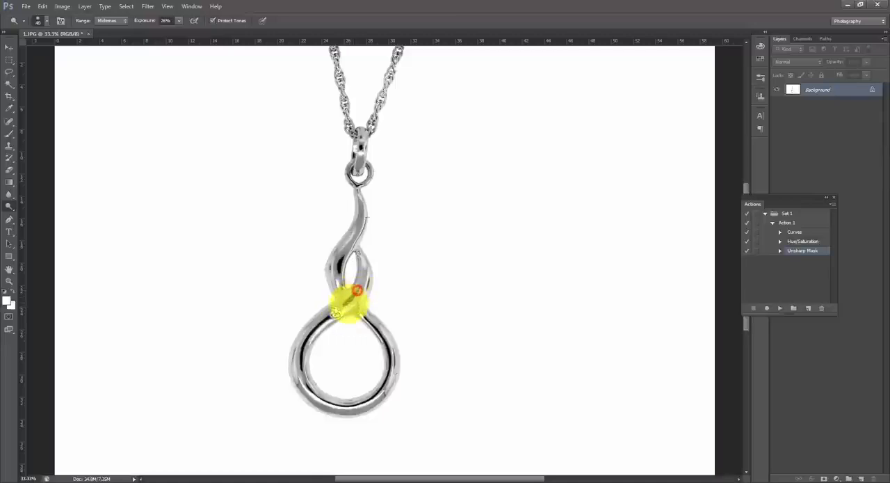
{"action": "left_click_drag", "start_coordinate": [349, 304], "coordinate": [364, 285]}
{"action": "mouse_move", "coordinate": [364, 286]}
{"action": "left_mouse_down"}
{"action": "mouse_move", "coordinate": [294, 325]}
{"action": "mouse_move", "coordinate": [321, 318]}
{"action": "mouse_move", "coordinate": [298, 356]}
{"action": "mouse_move", "coordinate": [308, 389]}
{"action": "mouse_move", "coordinate": [319, 286]}
{"action": "mouse_move", "coordinate": [339, 258]}
{"action": "mouse_move", "coordinate": [339, 279]}
{"action": "mouse_move", "coordinate": [354, 247]}
{"action": "mouse_move", "coordinate": [361, 144]}
{"action": "left_mouse_up"}
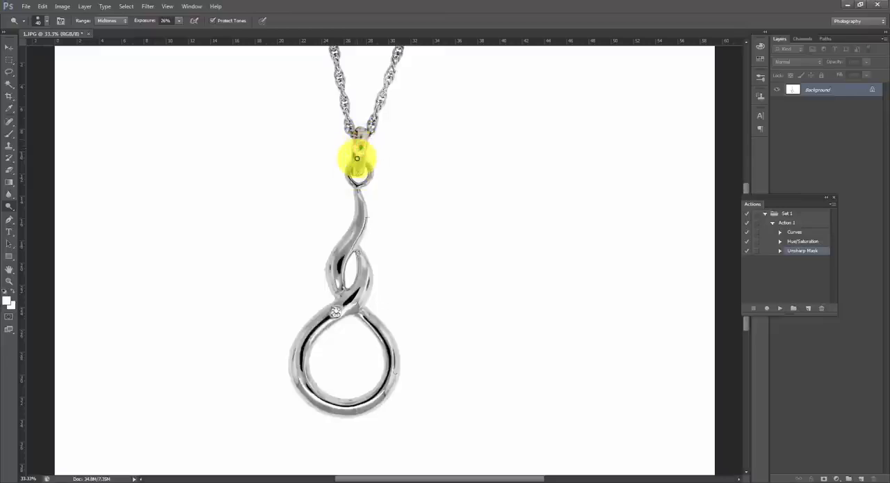
- Switch to the Burn tool with 0% brush hardness and 24% exposure for adding definition
{"action": "key", "text": "ctrl+minus"}
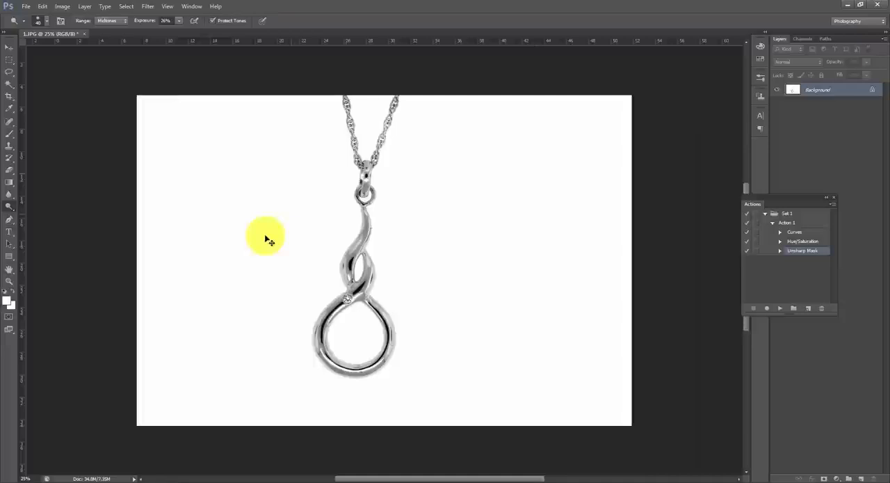
{"action": "left_click", "coordinate": [12, 207]}
{"action": "left_click", "coordinate": [27, 214]}
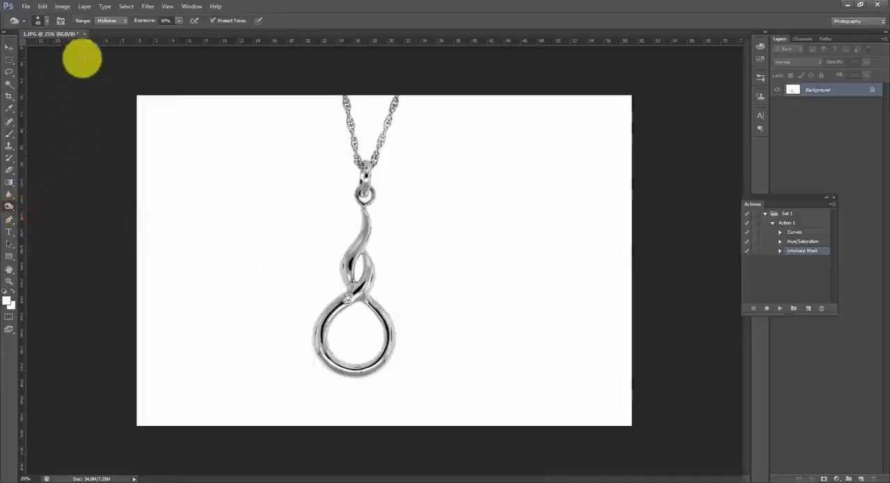
{"action": "left_click", "coordinate": [39, 21]}
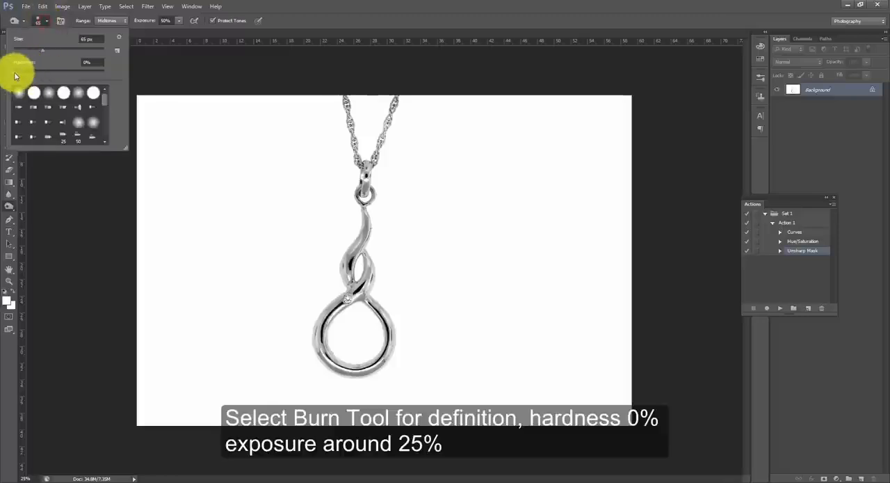
{"action": "left_click", "coordinate": [292, 21]}
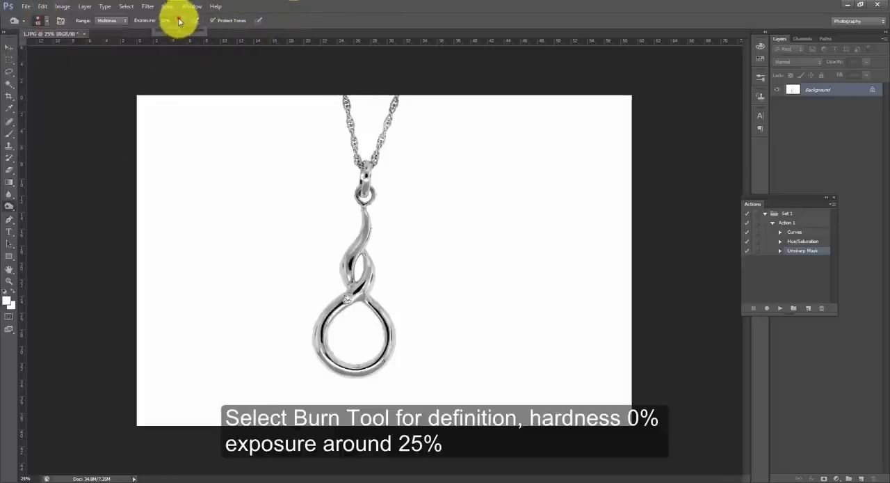
{"action": "left_click", "coordinate": [167, 33]}
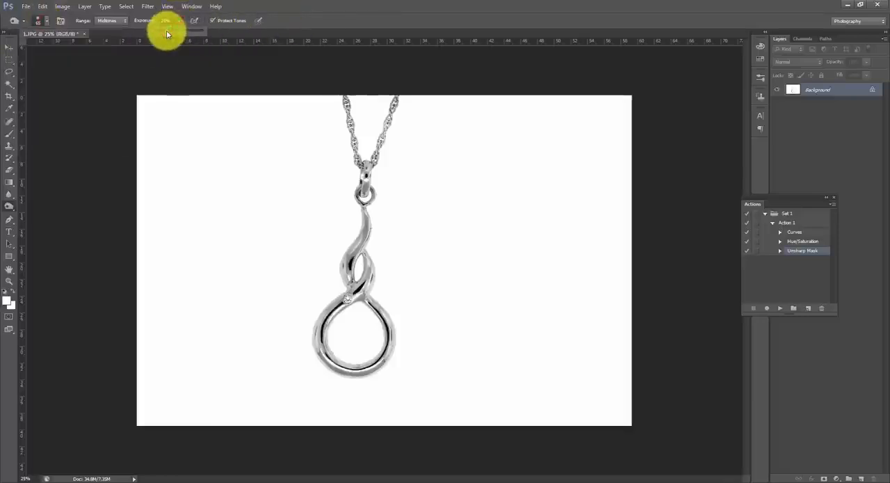
{"action": "left_click", "coordinate": [279, 21]}
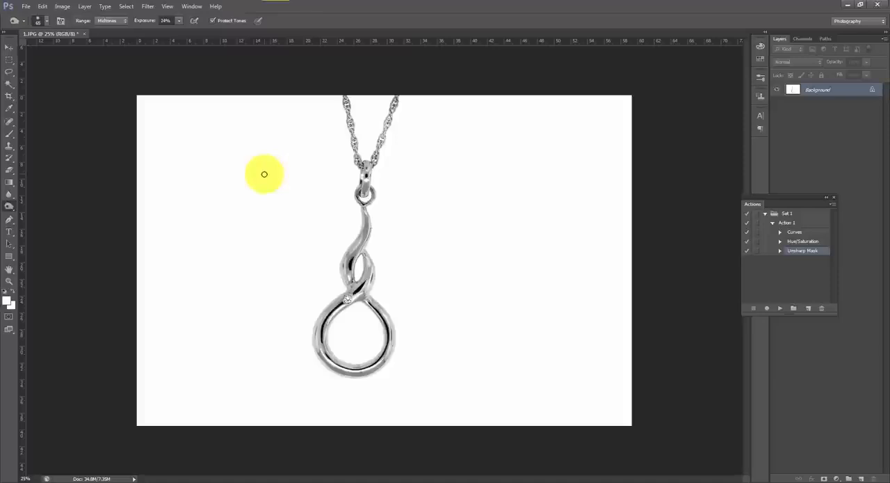
- Enlarge the Burn brush to 125 px and darken the pendant's metal to add definition
{"action": "key", "text": "bracketright"}
{"action": "key", "text": "bracketright"}
{"action": "key", "text": "bracketright"}
{"action": "key", "text": "bracketright"}
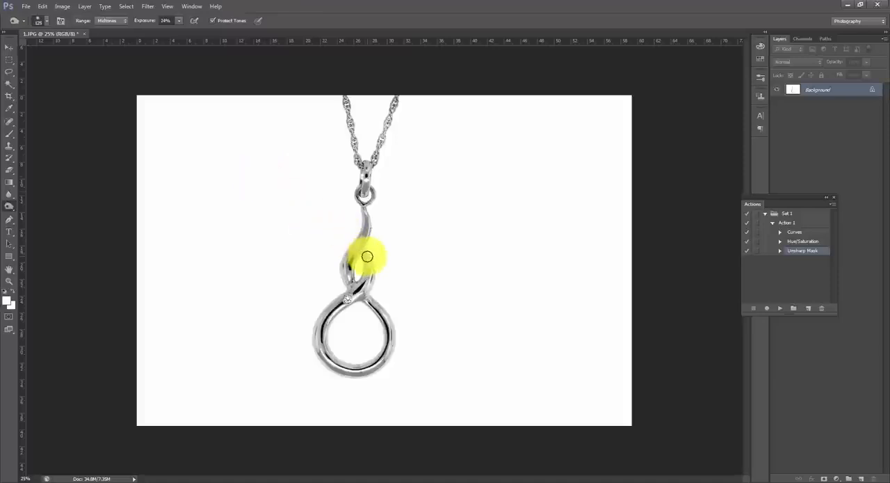
{"action": "mouse_move", "coordinate": [369, 260]}
{"action": "left_mouse_down"}
{"action": "mouse_move", "coordinate": [373, 291]}
{"action": "mouse_move", "coordinate": [387, 261]}
{"action": "mouse_move", "coordinate": [375, 292]}
{"action": "mouse_move", "coordinate": [379, 281]}
{"action": "mouse_move", "coordinate": [370, 293]}
{"action": "mouse_move", "coordinate": [307, 306]}
{"action": "mouse_move", "coordinate": [327, 299]}
{"action": "mouse_move", "coordinate": [313, 308]}
{"action": "mouse_move", "coordinate": [345, 196]}
{"action": "mouse_move", "coordinate": [334, 259]}
{"action": "mouse_move", "coordinate": [340, 236]}
{"action": "mouse_move", "coordinate": [351, 238]}
{"action": "mouse_move", "coordinate": [319, 286]}
{"action": "mouse_move", "coordinate": [344, 337]}
{"action": "mouse_move", "coordinate": [394, 327]}
{"action": "mouse_move", "coordinate": [385, 302]}
{"action": "mouse_move", "coordinate": [402, 359]}
{"action": "mouse_move", "coordinate": [302, 362]}
{"action": "mouse_move", "coordinate": [309, 339]}
{"action": "mouse_move", "coordinate": [324, 371]}
{"action": "mouse_move", "coordinate": [319, 308]}
{"action": "mouse_move", "coordinate": [347, 261]}
{"action": "mouse_move", "coordinate": [356, 172]}
{"action": "mouse_move", "coordinate": [367, 239]}
{"action": "mouse_move", "coordinate": [378, 219]}
{"action": "left_mouse_up"}
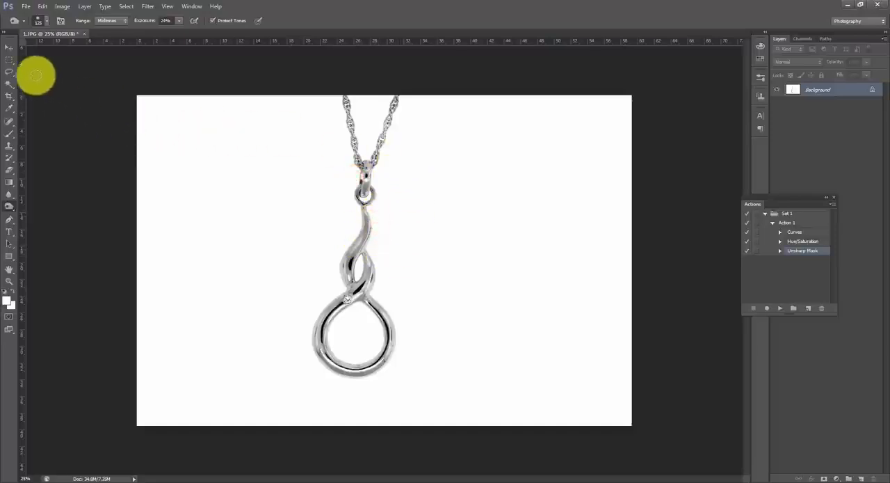
- Apply a Color Balance adjustment to the midtones with the Cyan–Red level at -25 for a cool bluish tone
{"action": "left_click", "coordinate": [8, 71]}
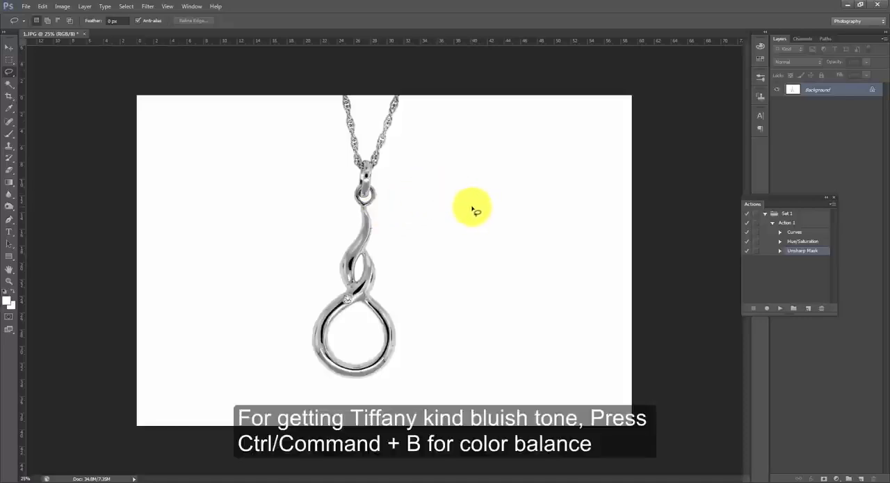
{"action": "key", "text": "ctrl+b"}
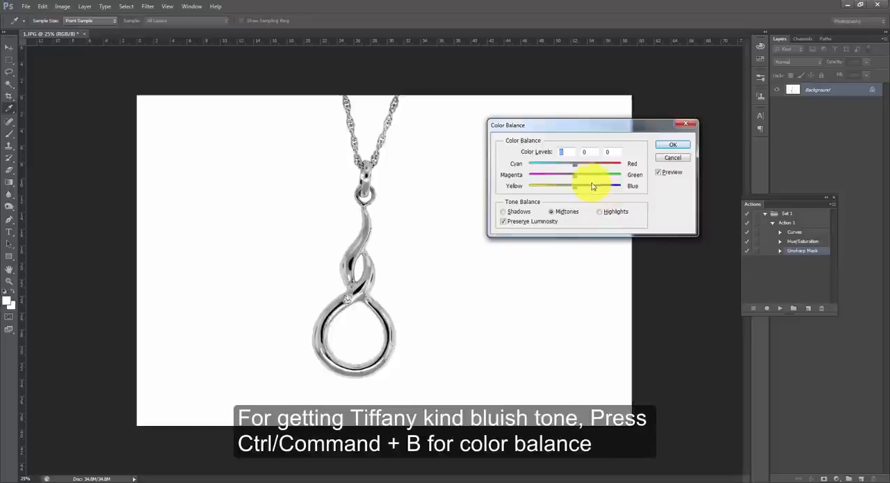
{"action": "left_click", "coordinate": [562, 152]}
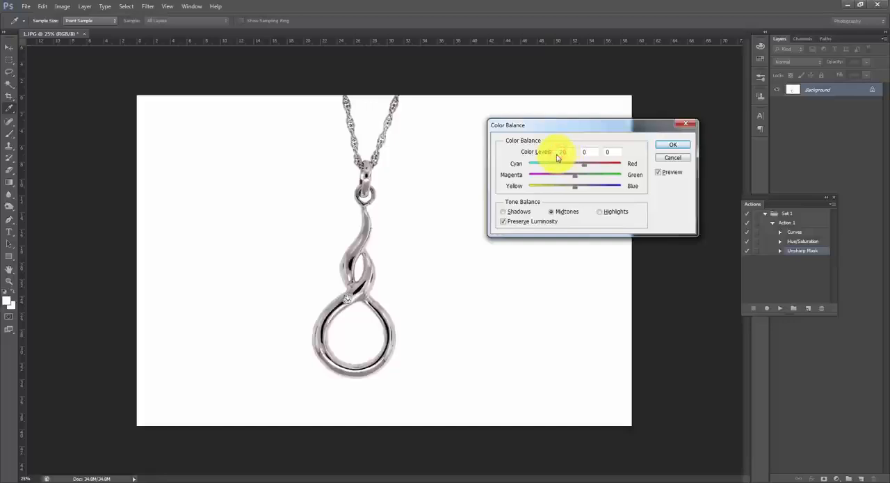
{"action": "type", "text": "-20"}
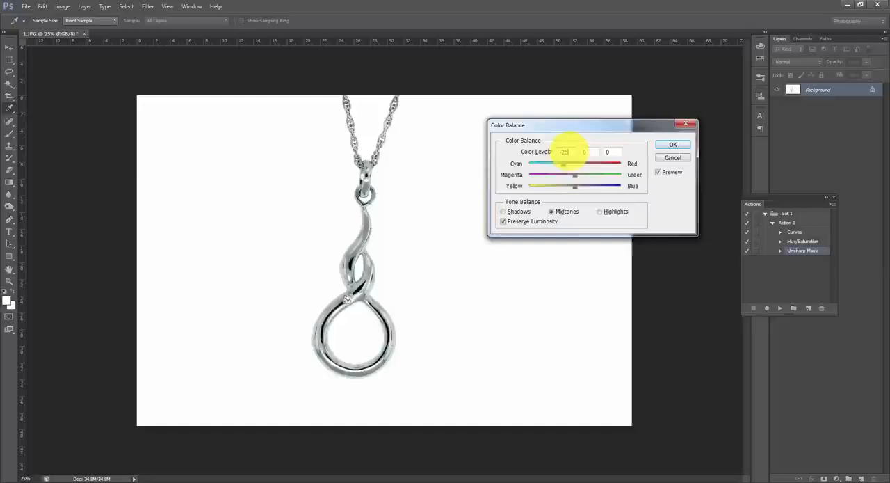
{"action": "type", "text": "-25"}
{"action": "left_click", "coordinate": [666, 145]}
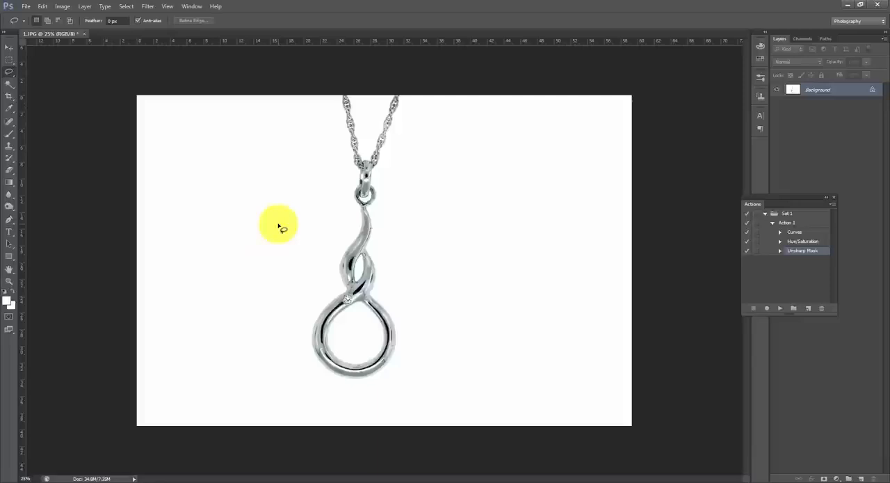
- Set a custom crop size of 20 x 20 inches at a resolution of 72 pixels/inch
{"action": "left_click", "coordinate": [9, 96]}
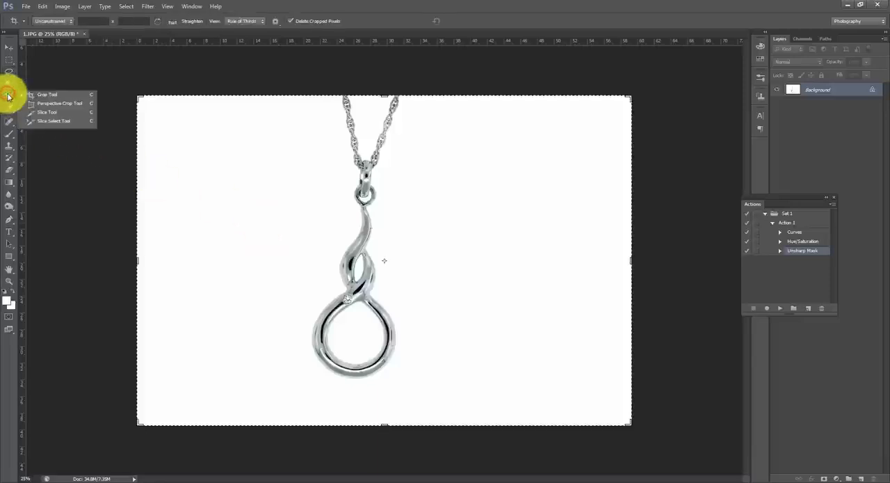
{"action": "left_click", "coordinate": [368, 18]}
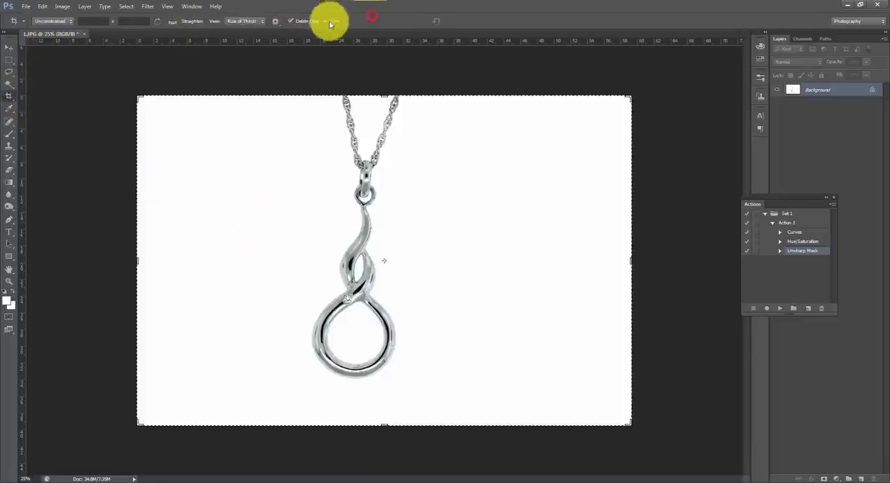
{"action": "left_click", "coordinate": [69, 23]}
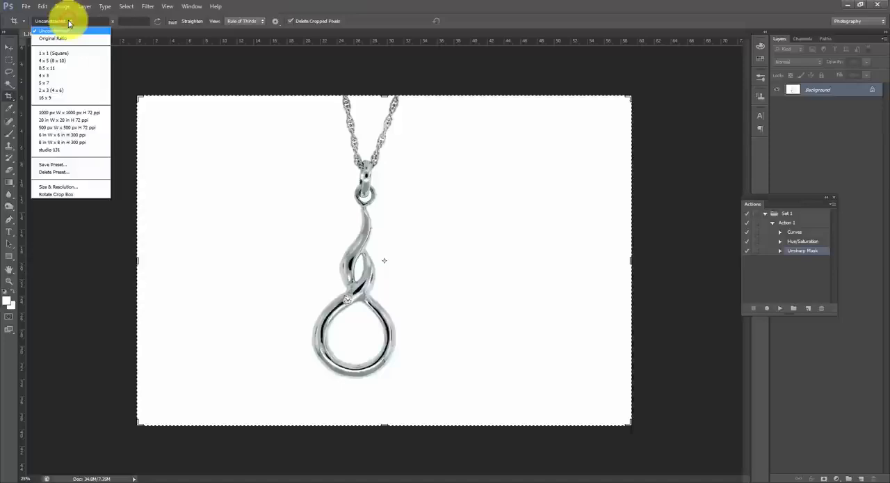
{"action": "left_click", "coordinate": [38, 186]}
{"action": "left_click_drag", "start_coordinate": [461, 126], "coordinate": [586, 101]}
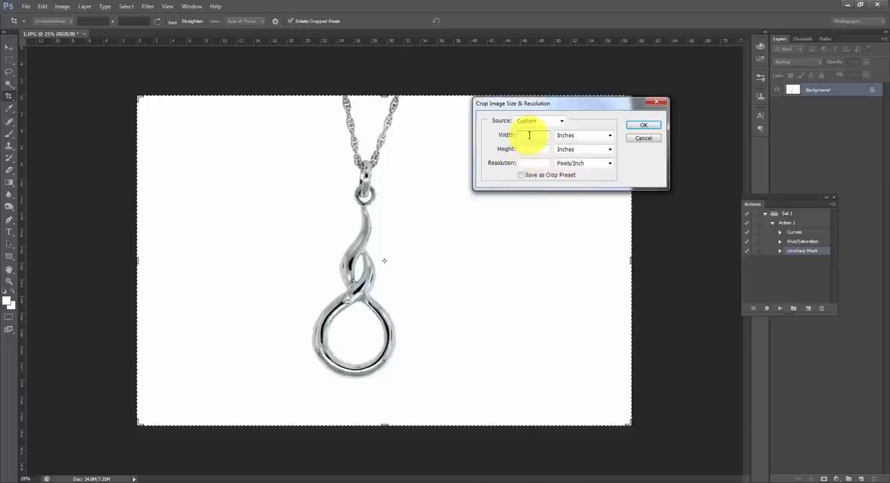
{"action": "type", "text": "0"}
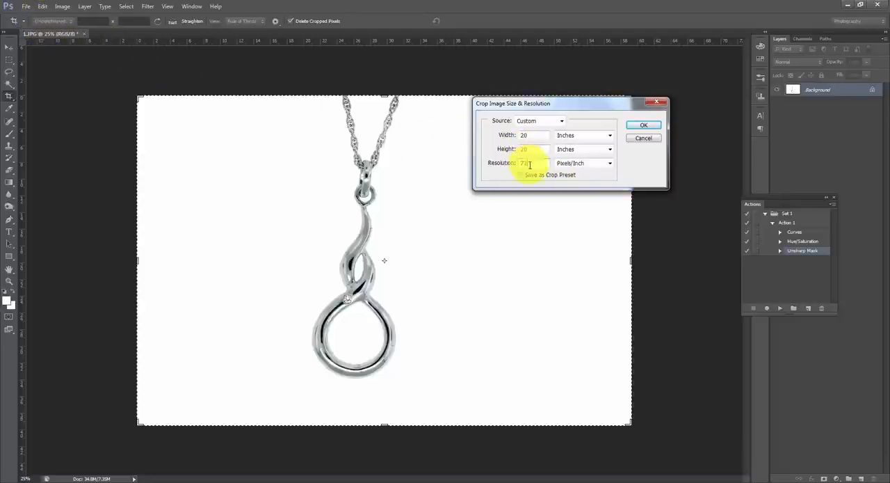
{"action": "left_click", "coordinate": [641, 125]}
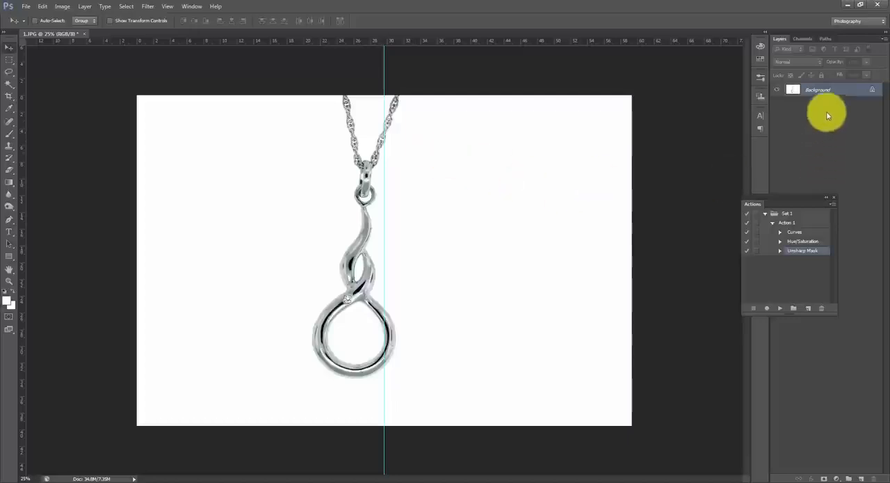
- Convert the locked background into a regular layer and shift the pendant toward the vertical centre guide
{"action": "double_click", "coordinate": [869, 89]}
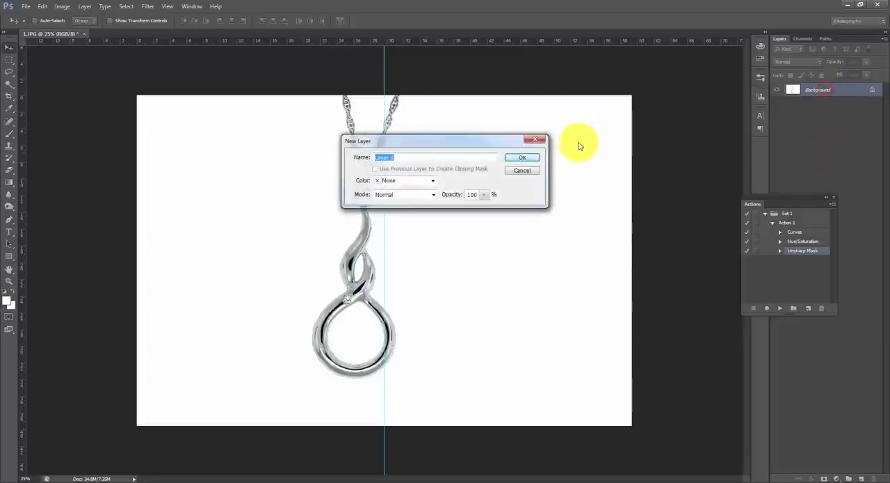
{"action": "left_click", "coordinate": [527, 157]}
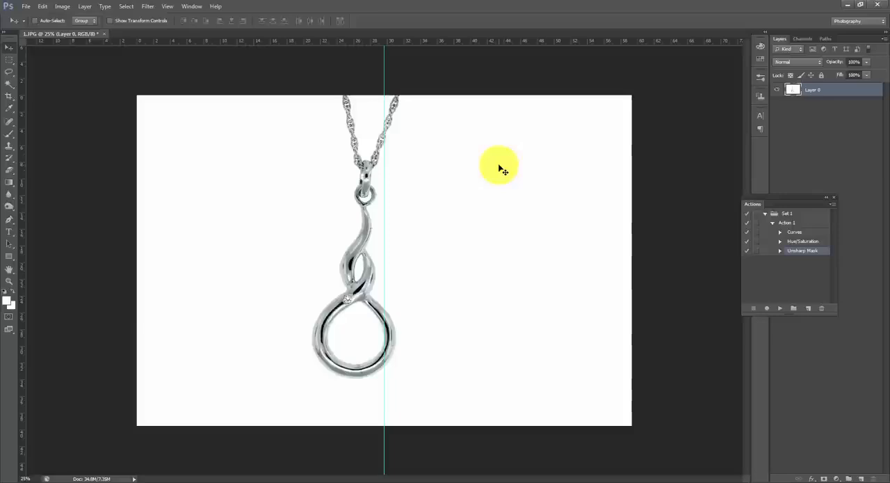
{"action": "left_click_drag", "start_coordinate": [502, 170], "coordinate": [518, 168]}
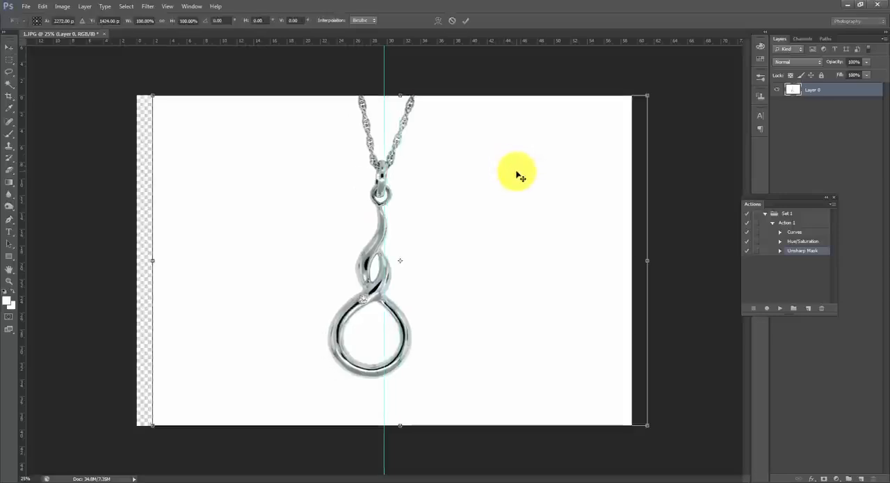
- Rotate the pendant layer by about -4.17° with Free Transform and centre the pendant on the vertical guide
{"action": "key", "text": "ctrl+t"}
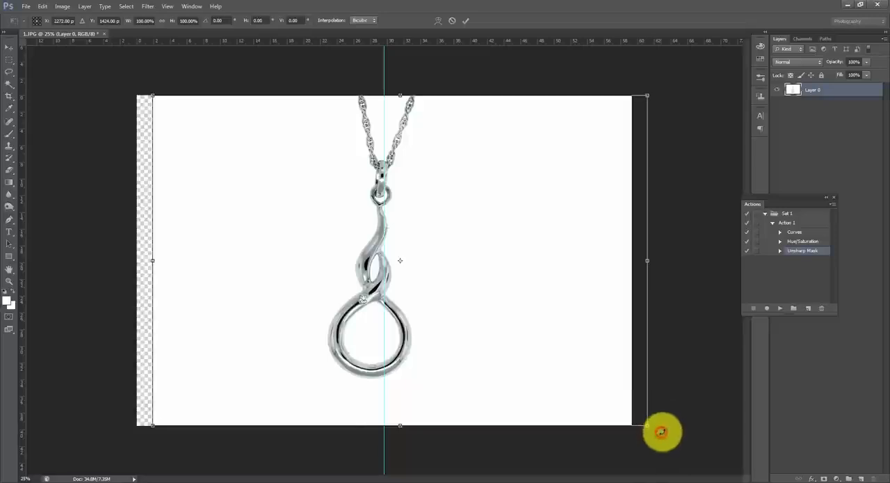
{"action": "left_click_drag", "start_coordinate": [661, 432], "coordinate": [679, 415]}
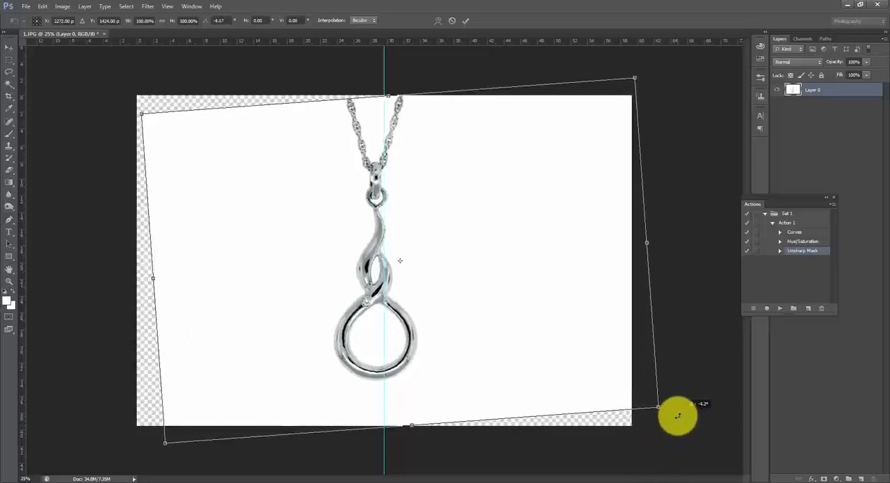
{"action": "mouse_move", "coordinate": [582, 346]}
{"action": "left_mouse_down"}
{"action": "mouse_move", "coordinate": [597, 344]}
{"action": "mouse_move", "coordinate": [587, 348]}
{"action": "left_mouse_up"}
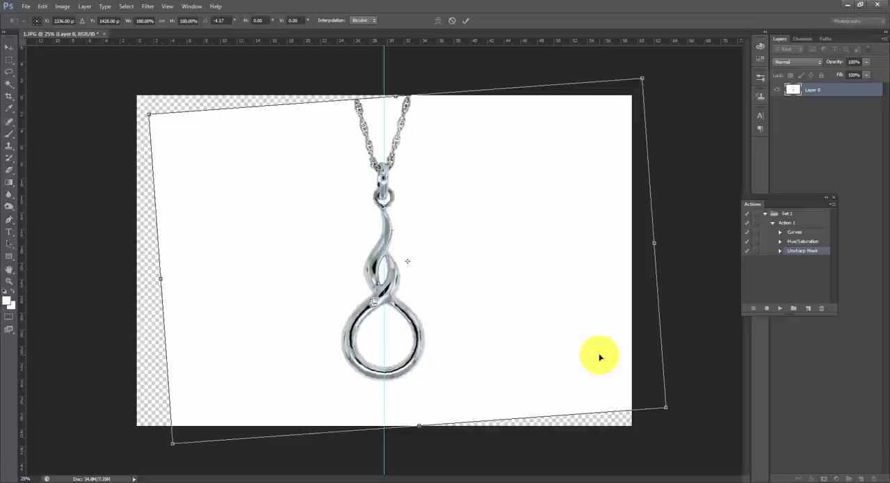
{"action": "double_click", "coordinate": [600, 355]}
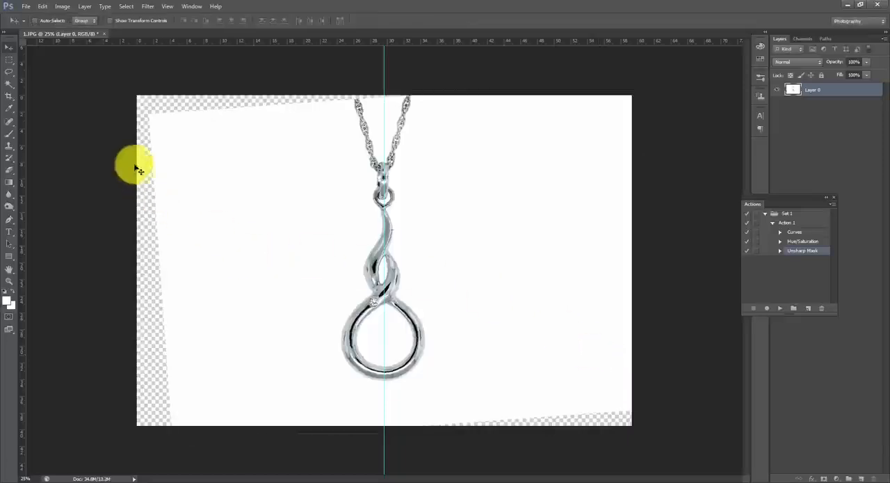
- Crop the image to the 20 x 20 inch square, tightened around the pendant to cut most of the transparent edges
{"action": "left_click", "coordinate": [9, 94]}
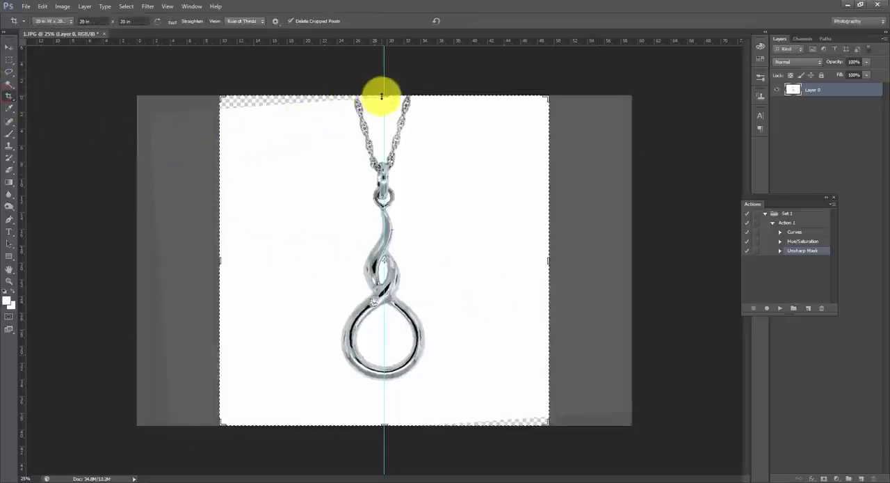
{"action": "left_click_drag", "start_coordinate": [382, 96], "coordinate": [383, 100]}
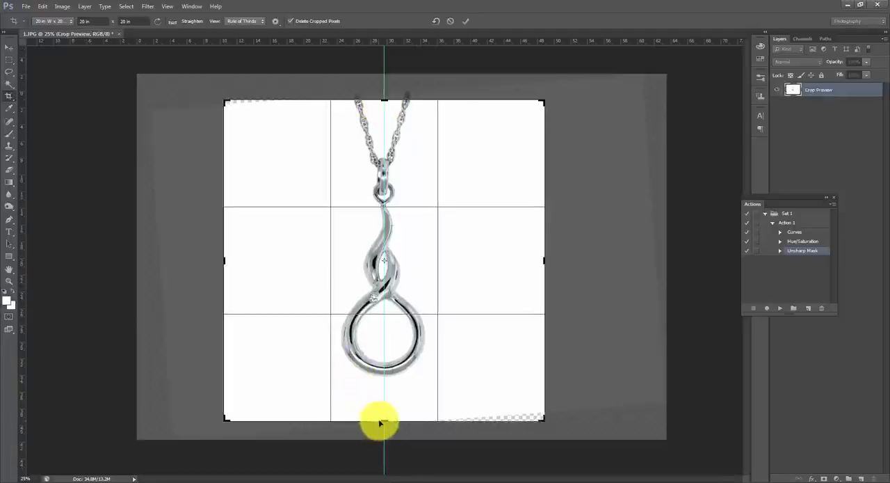
{"action": "left_click_drag", "start_coordinate": [382, 420], "coordinate": [376, 409]}
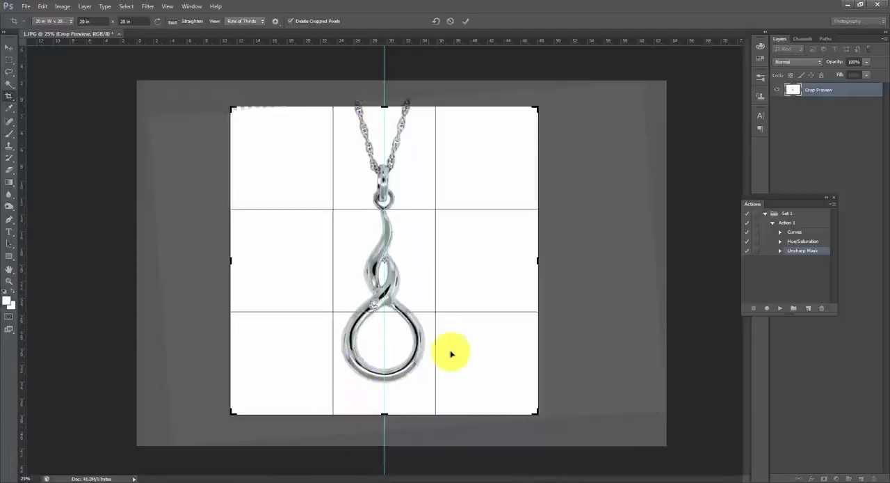
{"action": "double_click", "coordinate": [458, 348]}
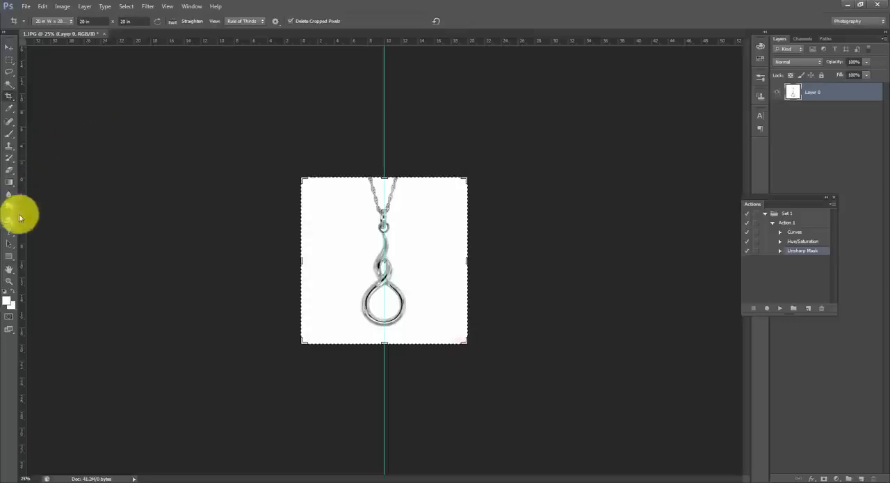
- Save the cropped pendant as a JPEG copy named 1-1 in the RETOUCHING FOR ECOMMERCE folder at quality 12 (Maximum)
{"action": "left_click", "coordinate": [9, 282]}
{"action": "left_click_drag", "start_coordinate": [398, 318], "coordinate": [422, 350]}
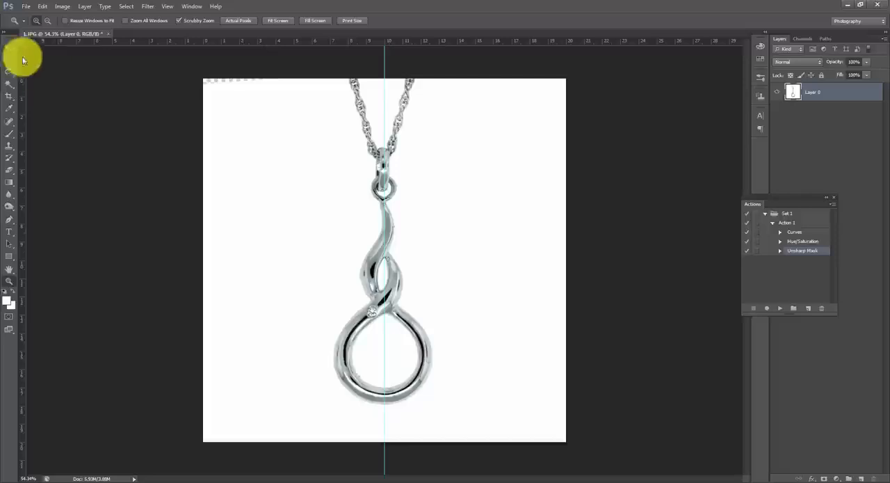
{"action": "left_click", "coordinate": [24, 7]}
{"action": "left_click", "coordinate": [36, 110]}
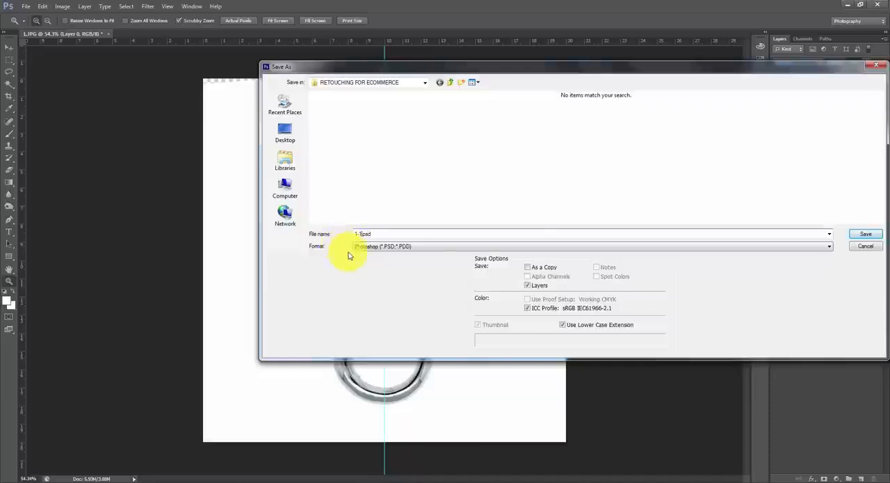
{"action": "left_click", "coordinate": [369, 249]}
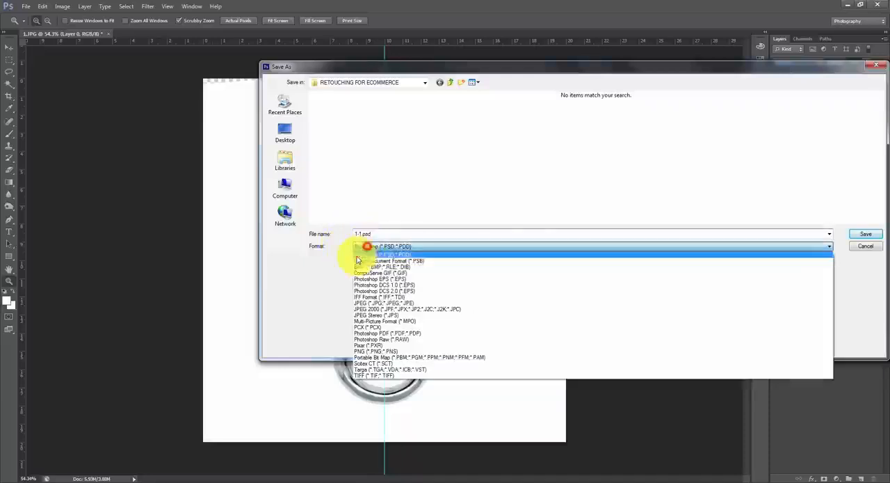
{"action": "left_click", "coordinate": [359, 303]}
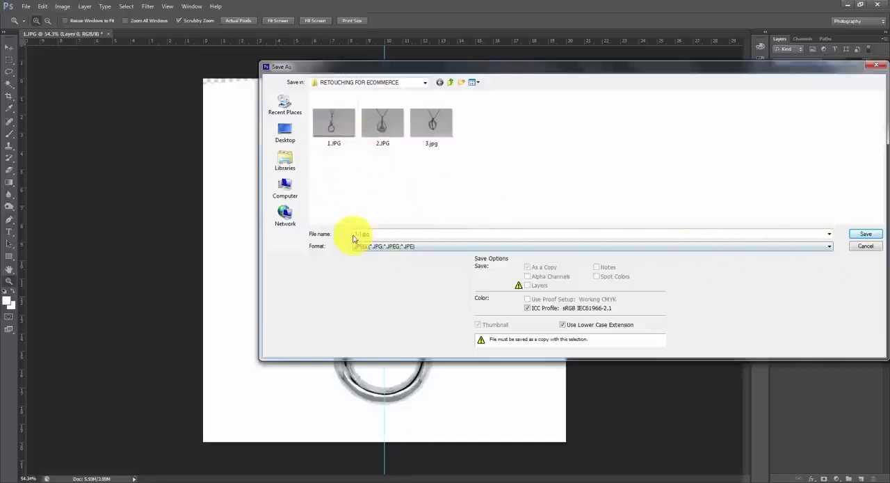
{"action": "left_click", "coordinate": [863, 234]}
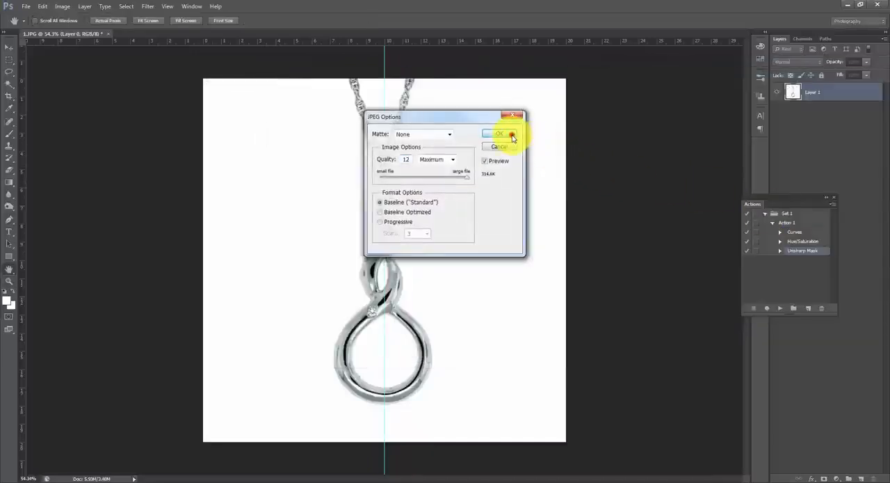
{"action": "left_click", "coordinate": [512, 136]}
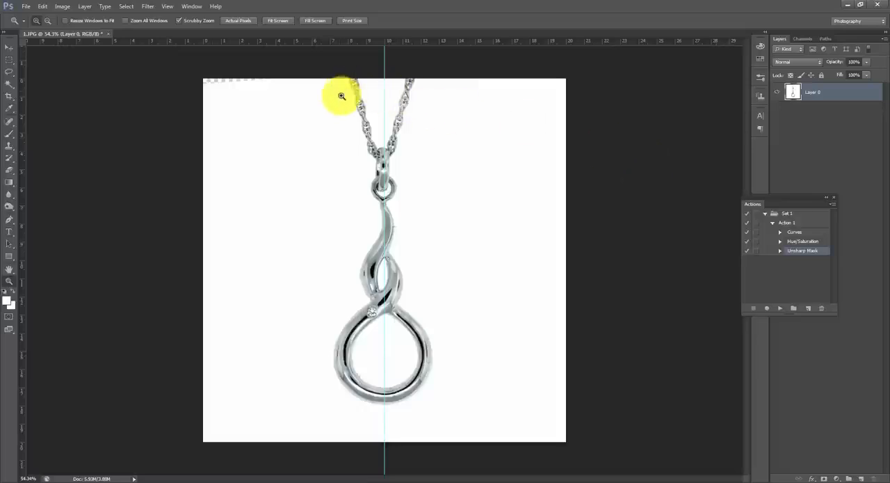
- Open 2.JPG from the RETOUCHING FOR ECOMMERCE folder and play the recorded Action 1 on it
{"action": "key", "text": "ctrl+o"}
{"action": "left_click", "coordinate": [427, 120]}
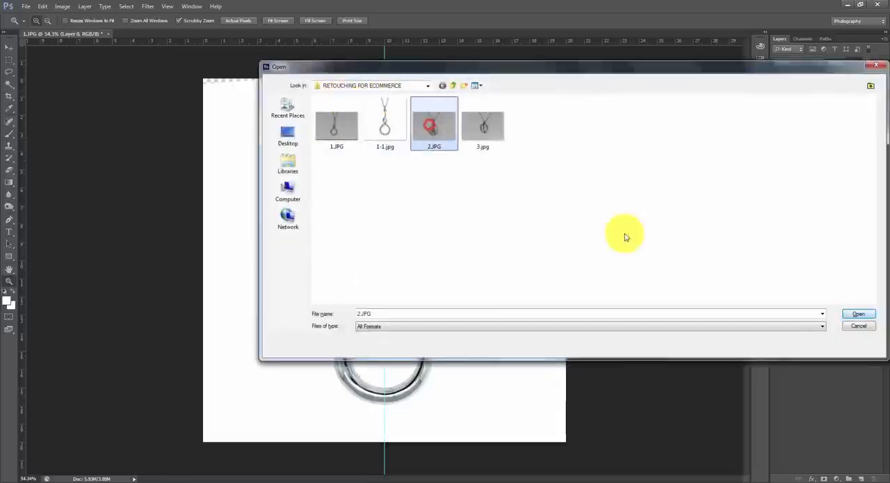
{"action": "left_click", "coordinate": [856, 314]}
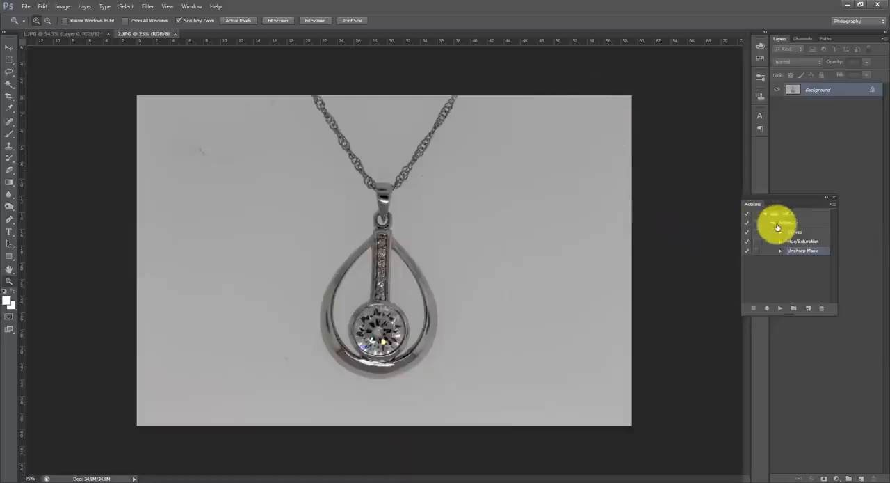
{"action": "left_click", "coordinate": [783, 224]}
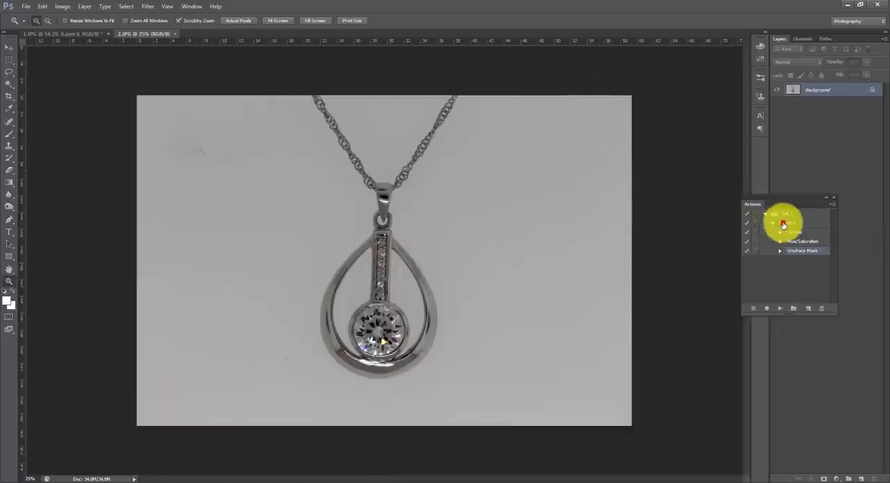
{"action": "left_click", "coordinate": [781, 310]}
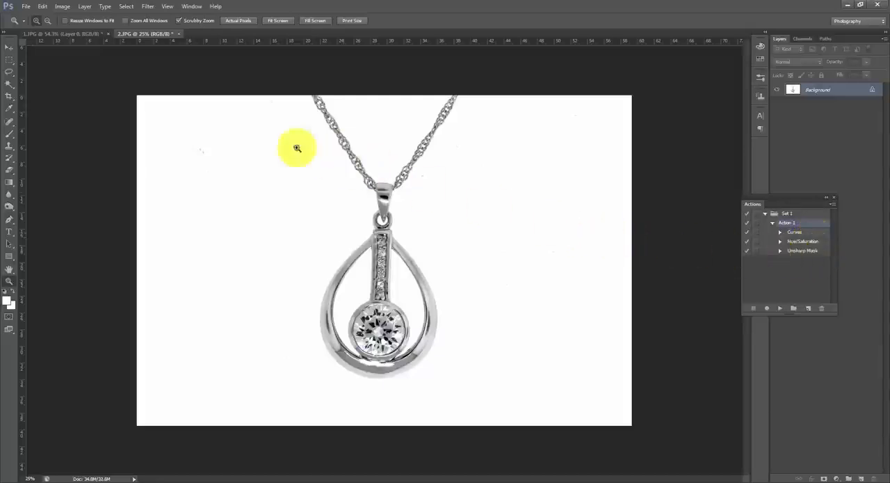
- Select the white background around and inside the pendant with the Magic Wand, and add the stray specks with the Lasso
{"action": "left_click", "coordinate": [9, 84]}
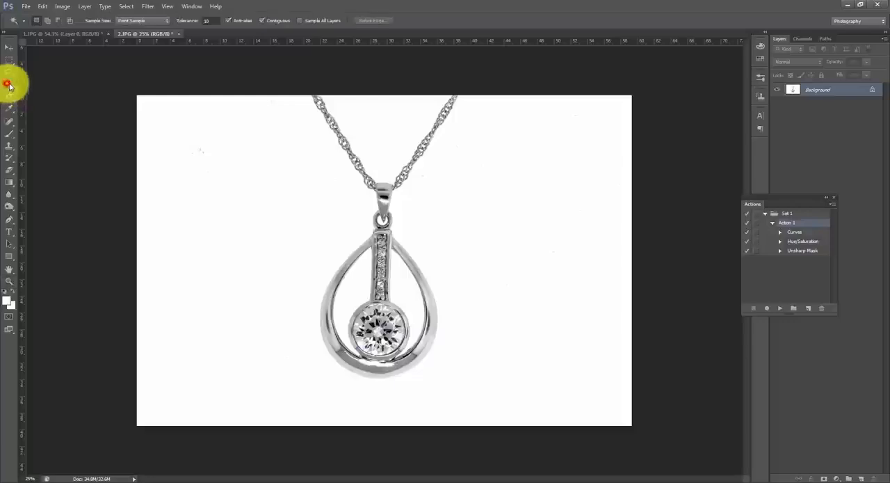
{"action": "left_click", "coordinate": [209, 181]}
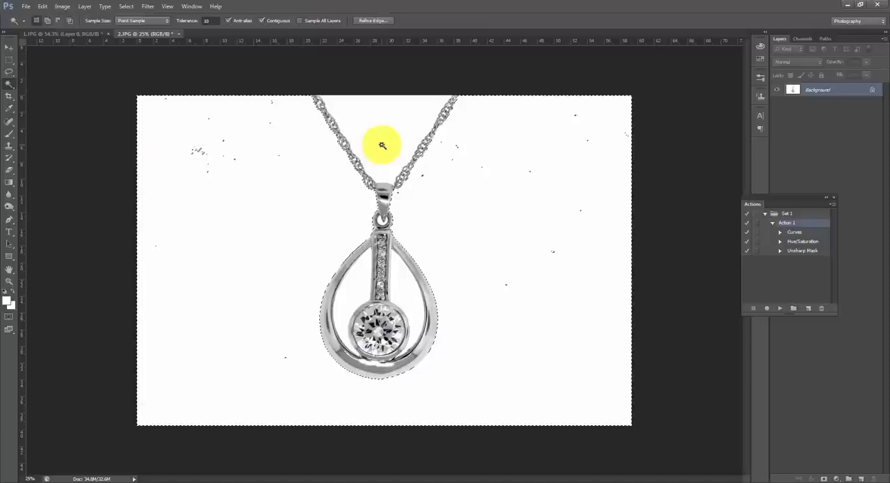
{"action": "left_click", "coordinate": [340, 294], "text": "shift"}
{"action": "left_click", "coordinate": [391, 281], "text": "shift"}
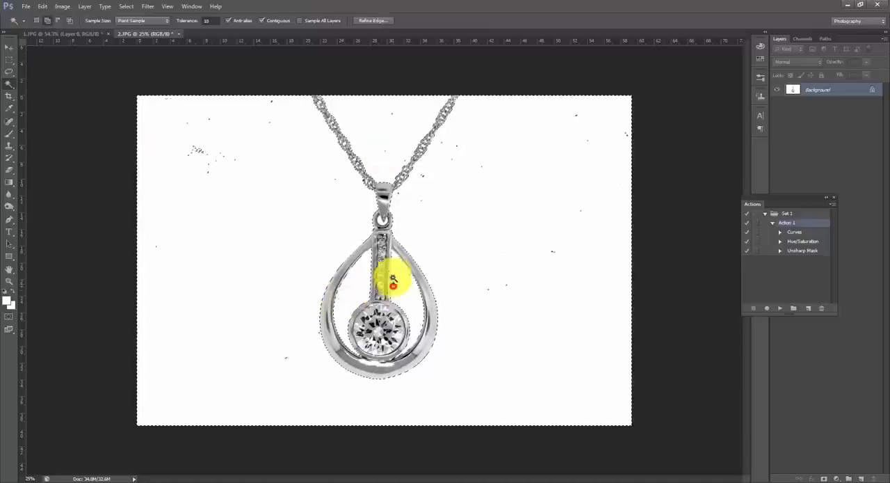
{"action": "left_click", "coordinate": [9, 71]}
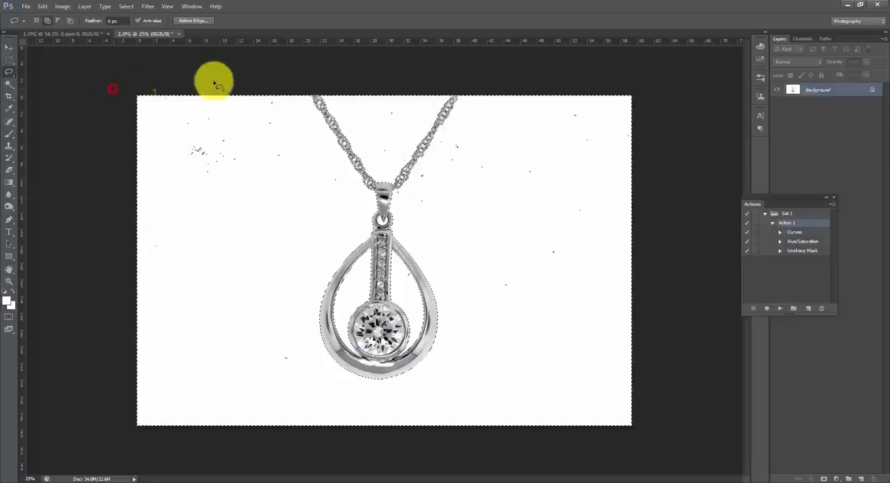
{"action": "mouse_move", "coordinate": [292, 96]}
{"action": "left_mouse_down"}
{"action": "mouse_move", "coordinate": [353, 185]}
{"action": "mouse_move", "coordinate": [355, 234]}
{"action": "mouse_move", "coordinate": [342, 268]}
{"action": "left_mouse_up"}
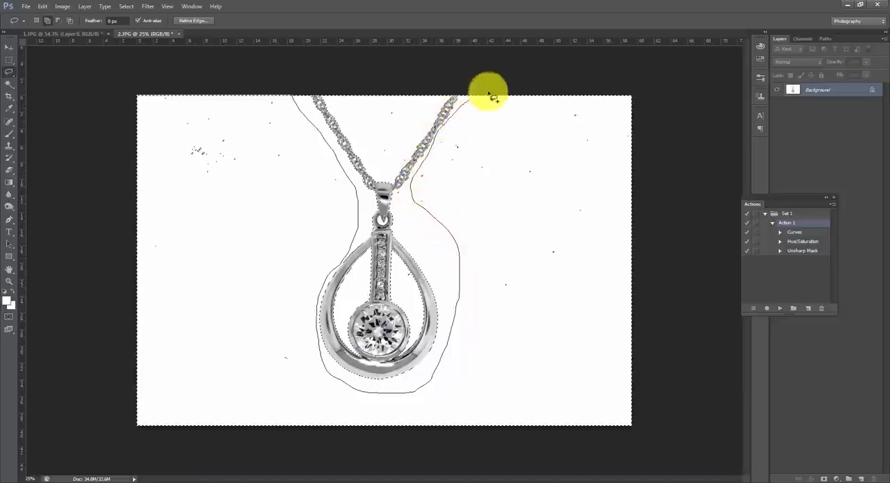
{"action": "mouse_move", "coordinate": [490, 97]}
{"action": "left_mouse_down"}
{"action": "mouse_move", "coordinate": [626, 100]}
{"action": "mouse_move", "coordinate": [650, 139]}
{"action": "mouse_move", "coordinate": [665, 427]}
{"action": "mouse_move", "coordinate": [307, 465]}
{"action": "mouse_move", "coordinate": [103, 403]}
{"action": "mouse_move", "coordinate": [119, 99]}
{"action": "mouse_move", "coordinate": [232, 81]}
{"action": "mouse_move", "coordinate": [350, 116]}
{"action": "mouse_move", "coordinate": [343, 100]}
{"action": "mouse_move", "coordinate": [386, 170]}
{"action": "mouse_move", "coordinate": [408, 157]}
{"action": "mouse_move", "coordinate": [424, 115]}
{"action": "mouse_move", "coordinate": [373, 74]}
{"action": "mouse_move", "coordinate": [348, 89]}
{"action": "left_mouse_up"}
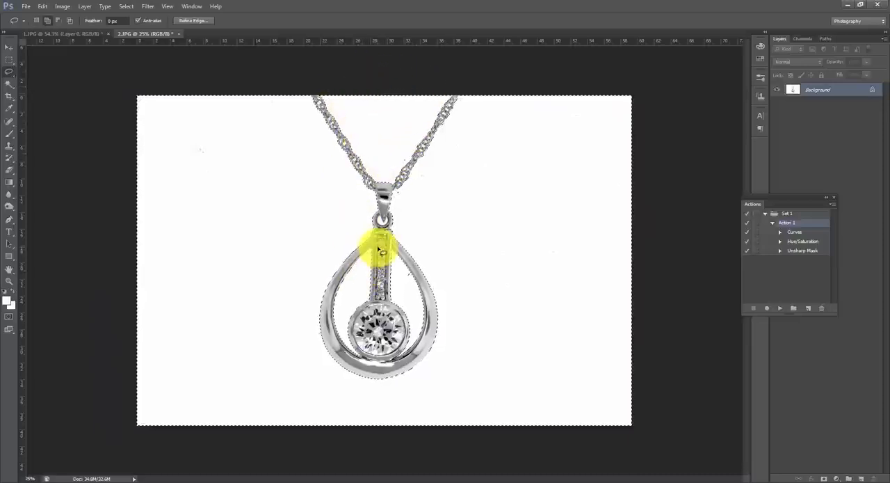
- Fill the selected background with white and clear the selection
{"action": "key", "text": "shift+F5"}
{"action": "key", "text": "Return"}
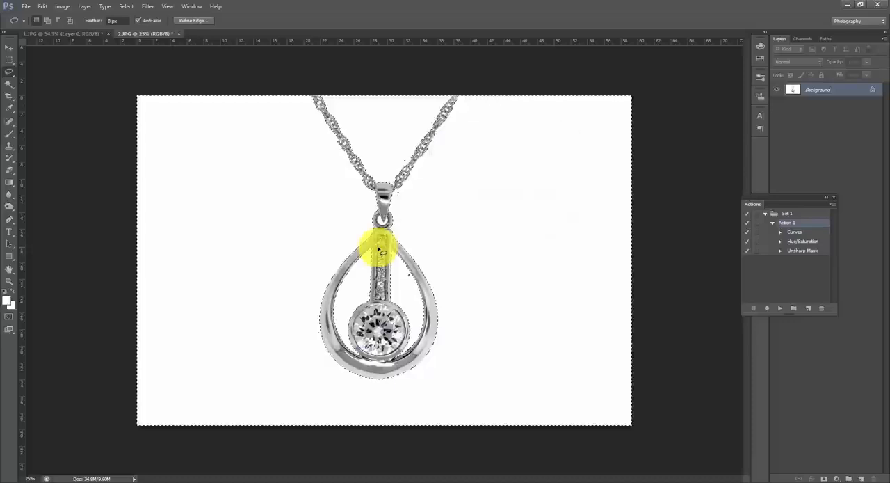
{"action": "left_click", "coordinate": [64, 94]}
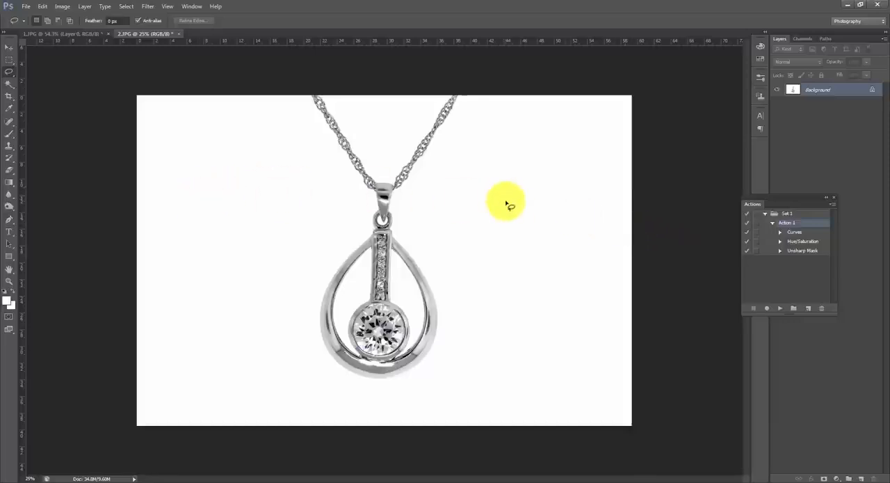
- Open 3.jpg from the RETOUCHING FOR ECOMMERCE folder and play the recorded Action 1 on it
{"action": "key", "text": "ctrl+o"}
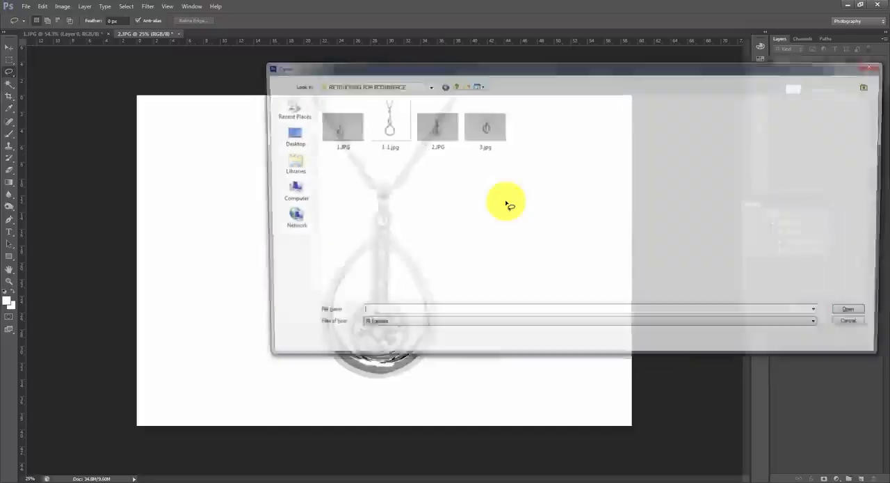
{"action": "left_click", "coordinate": [496, 119]}
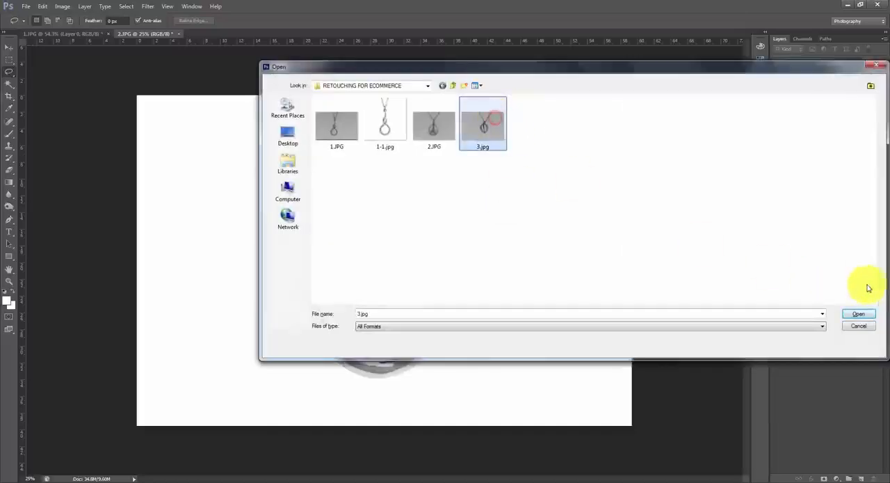
{"action": "left_click", "coordinate": [859, 315]}
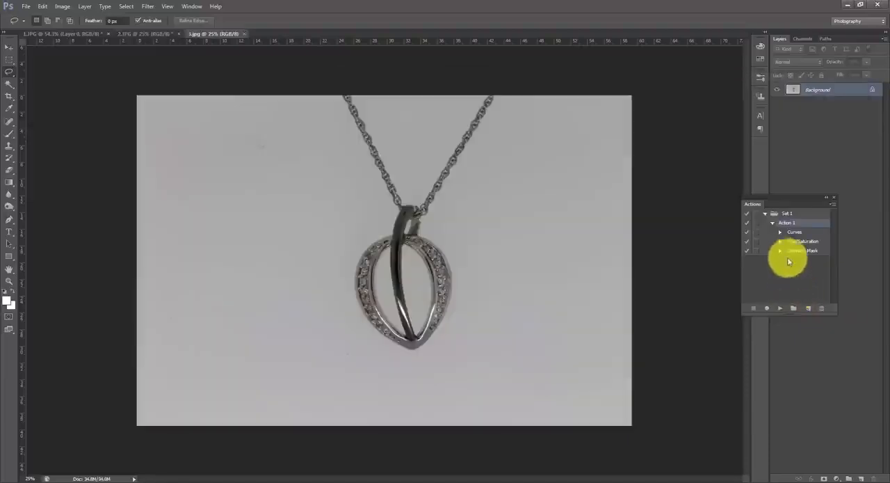
{"action": "left_click", "coordinate": [780, 307]}
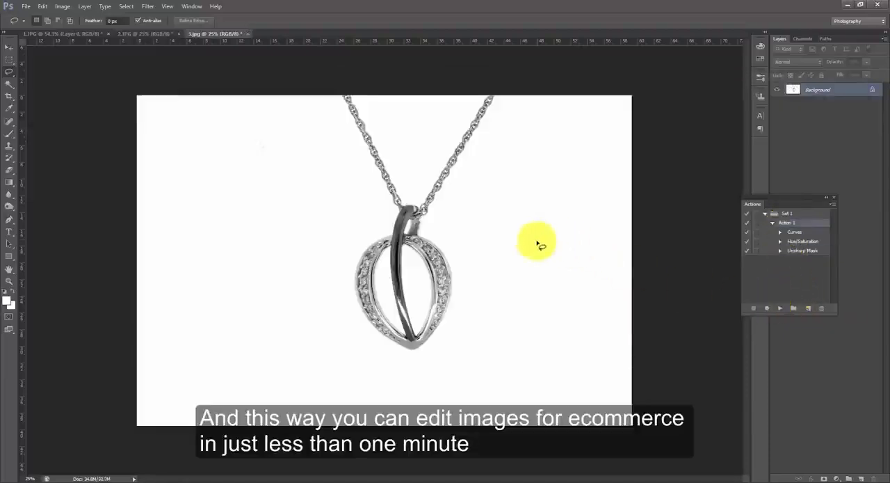